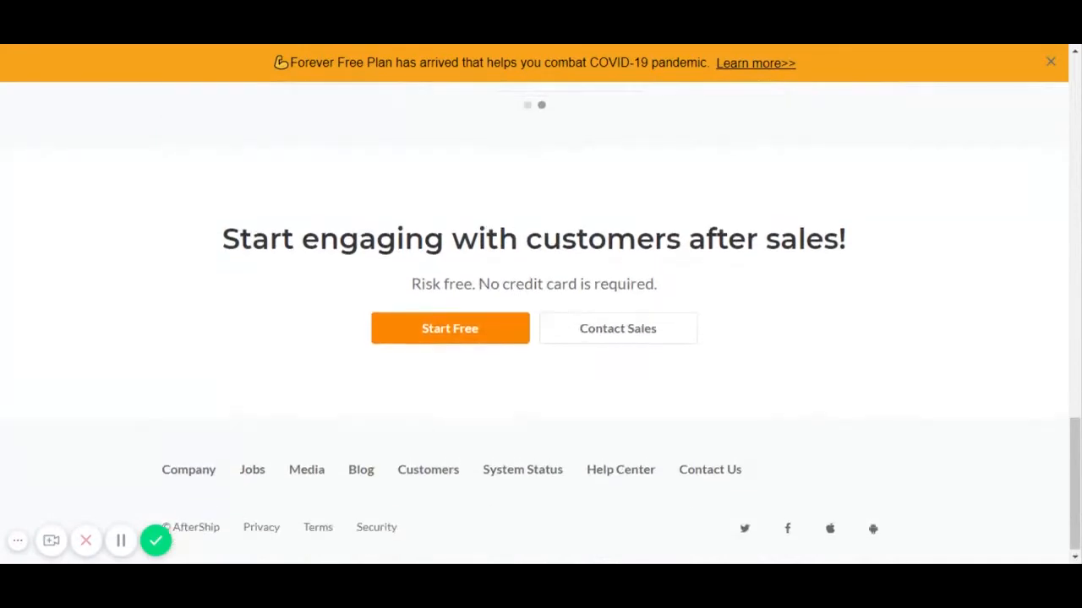
# - Scroll through the AfterShip homepage
pyautogui.scroll(15, 512, 282)
pyautogui.scroll(2, 511, 281)
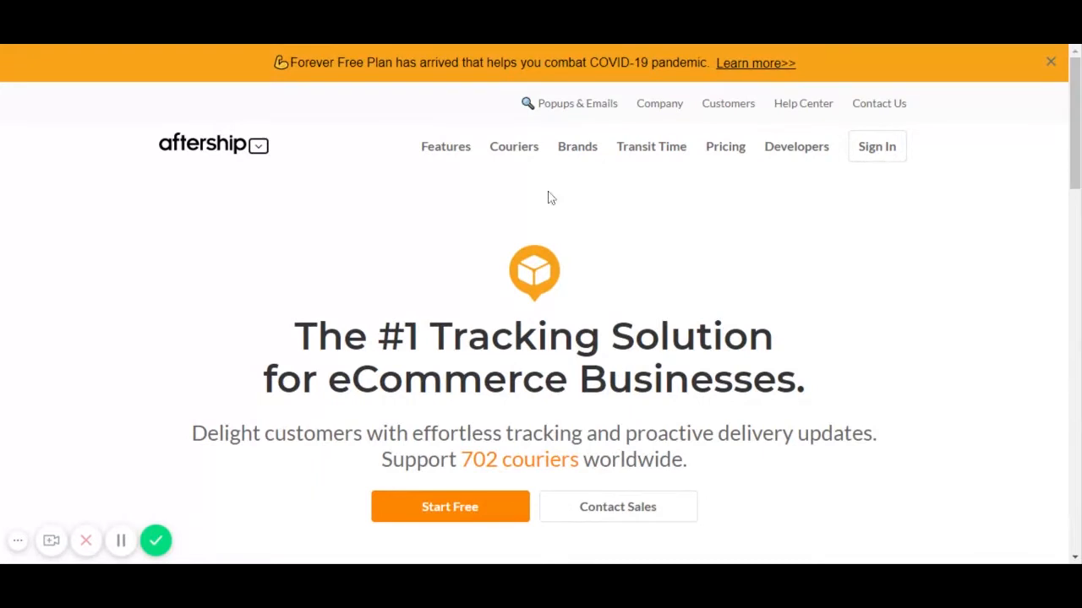
pyautogui.scroll(-1, 529, 306)
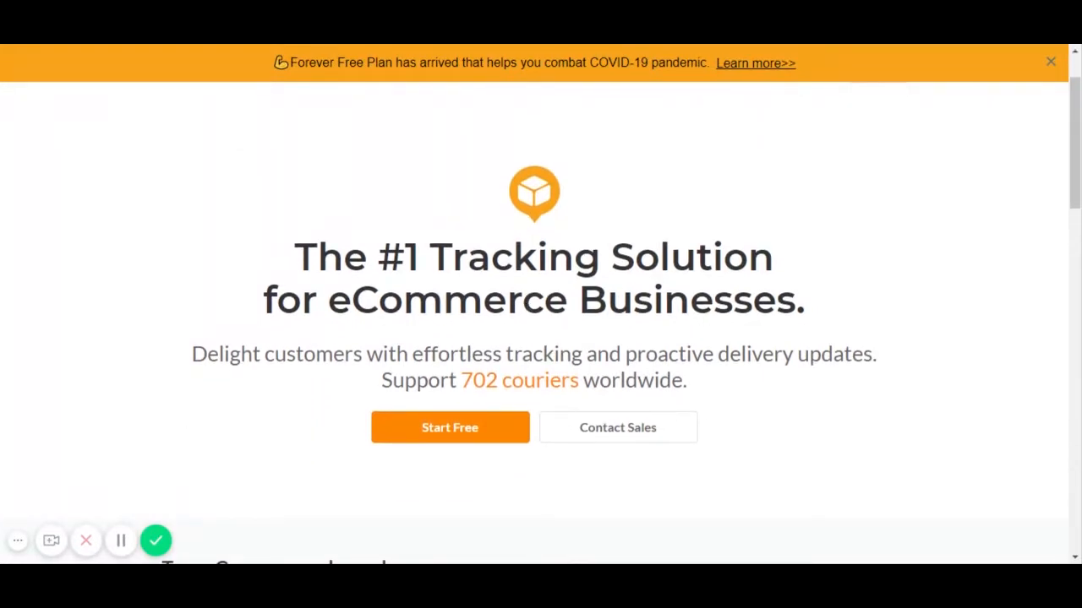
pyautogui.scroll(1, 534, 321)
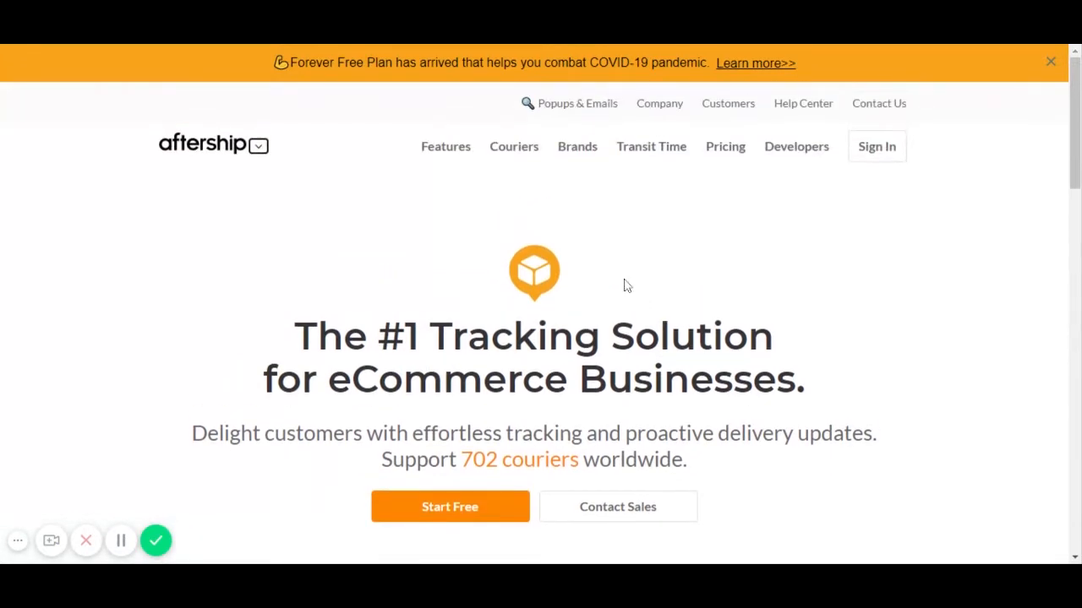
pyautogui.moveTo(450, 154)
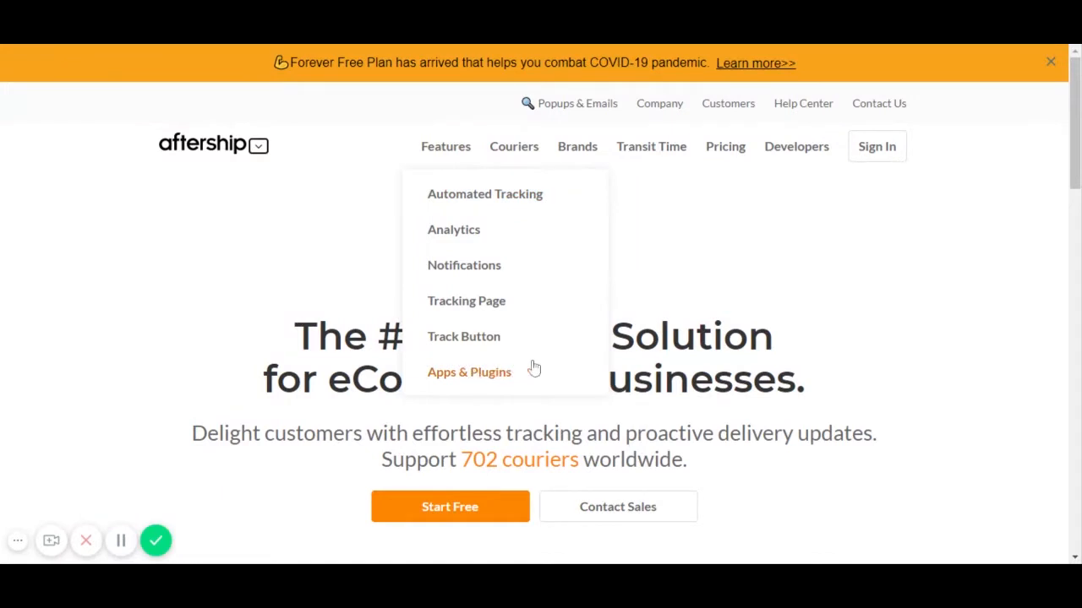
pyautogui.scroll(-3, 695, 320)
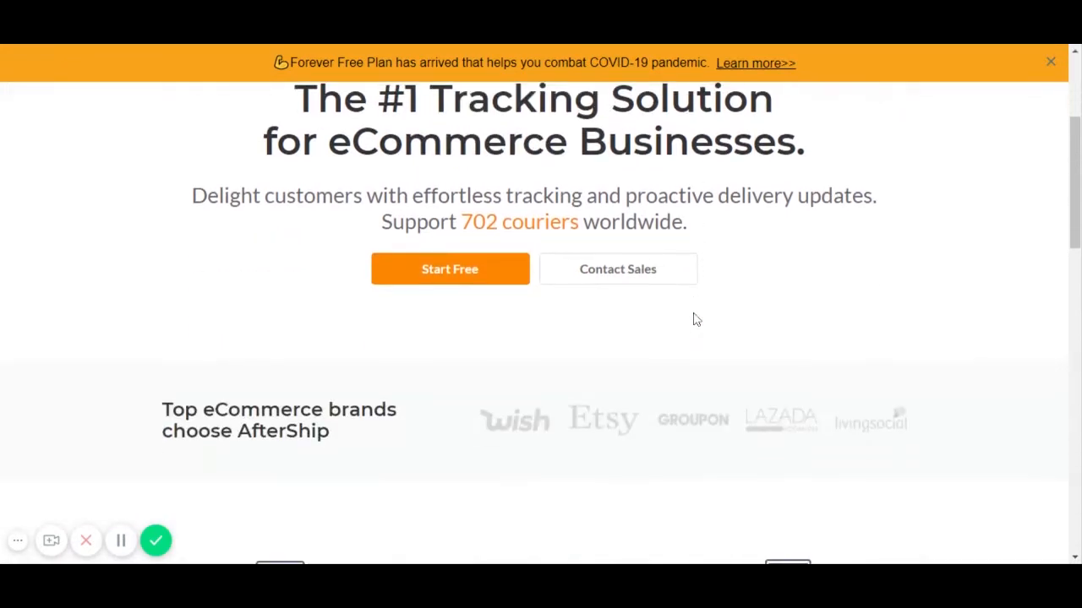
pyautogui.scroll(-2, 695, 319)
pyautogui.scroll(-1, 696, 317)
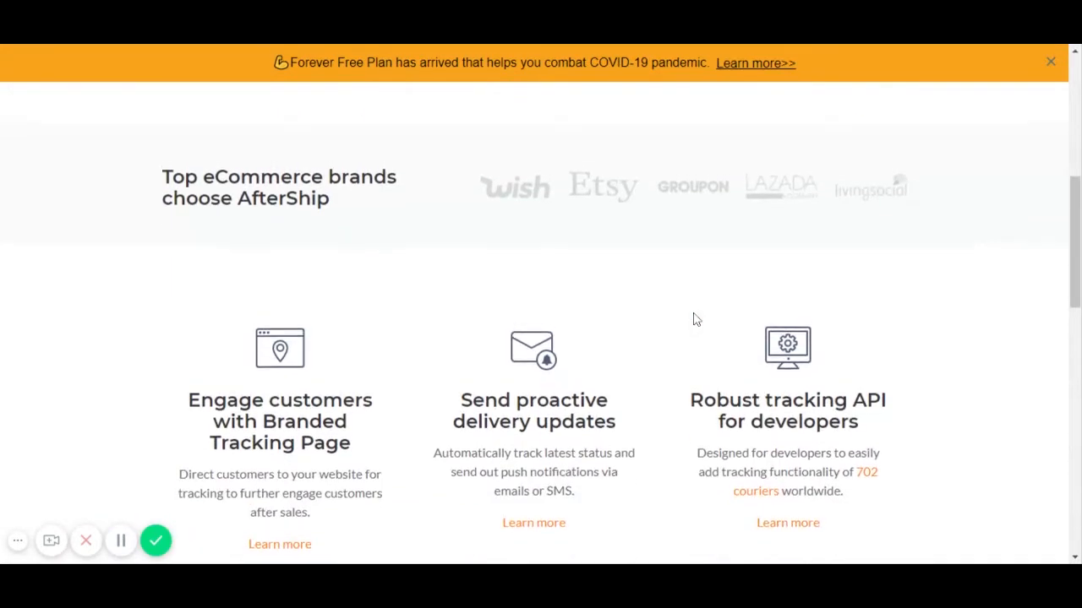
pyautogui.scroll(6, 695, 317)
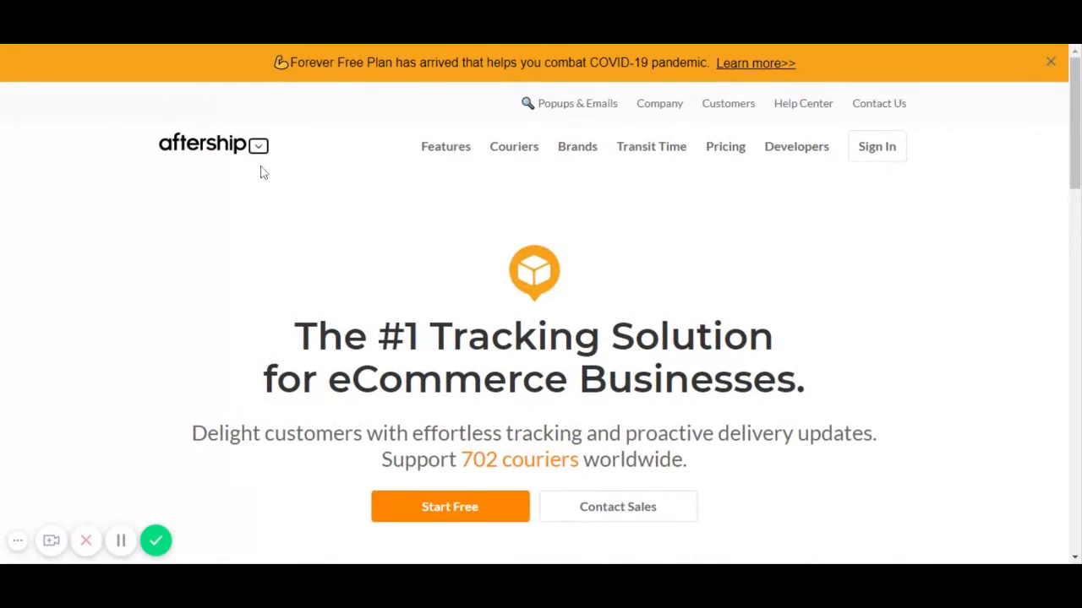
# - Open AfterShip Pricing and compare the plan cards from Free to Enterprise
pyautogui.click(755, 63)
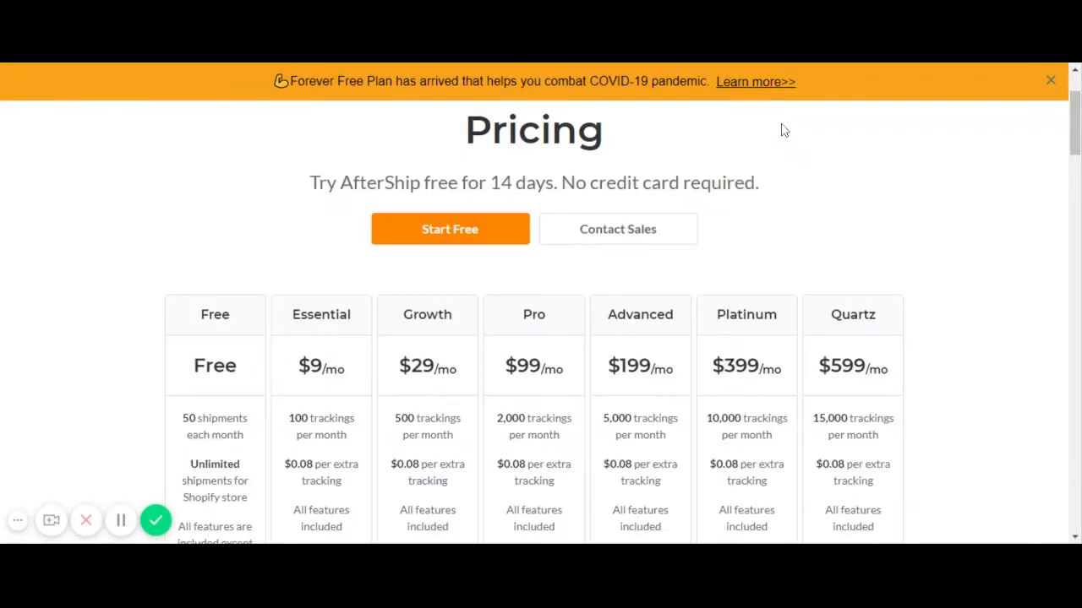
pyautogui.scroll(-1, 757, 140)
pyautogui.scroll(2, 754, 137)
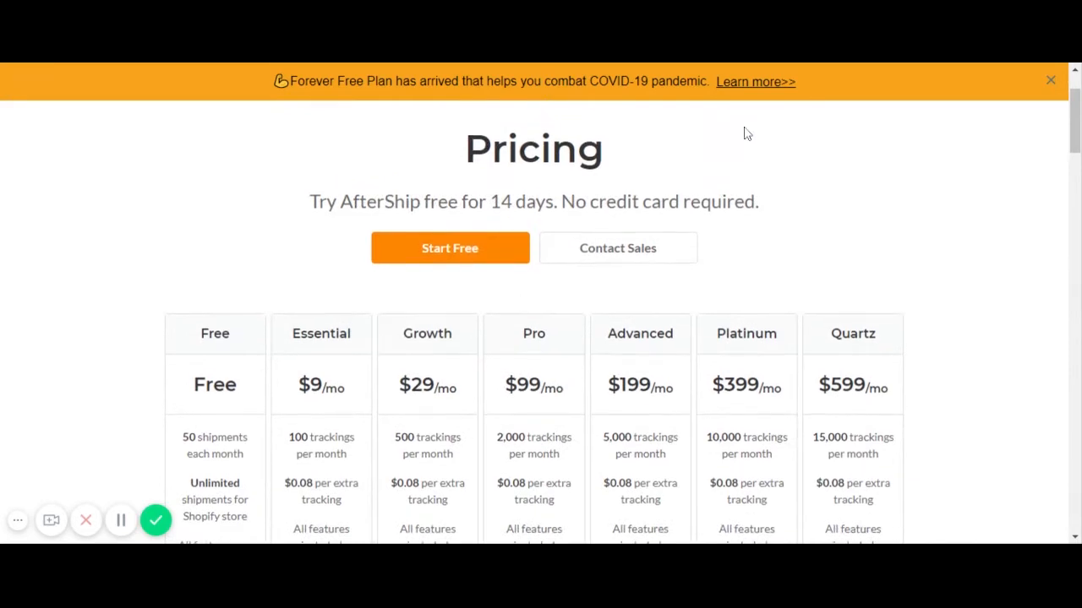
pyautogui.scroll(2, 743, 133)
pyautogui.scroll(-1, 743, 132)
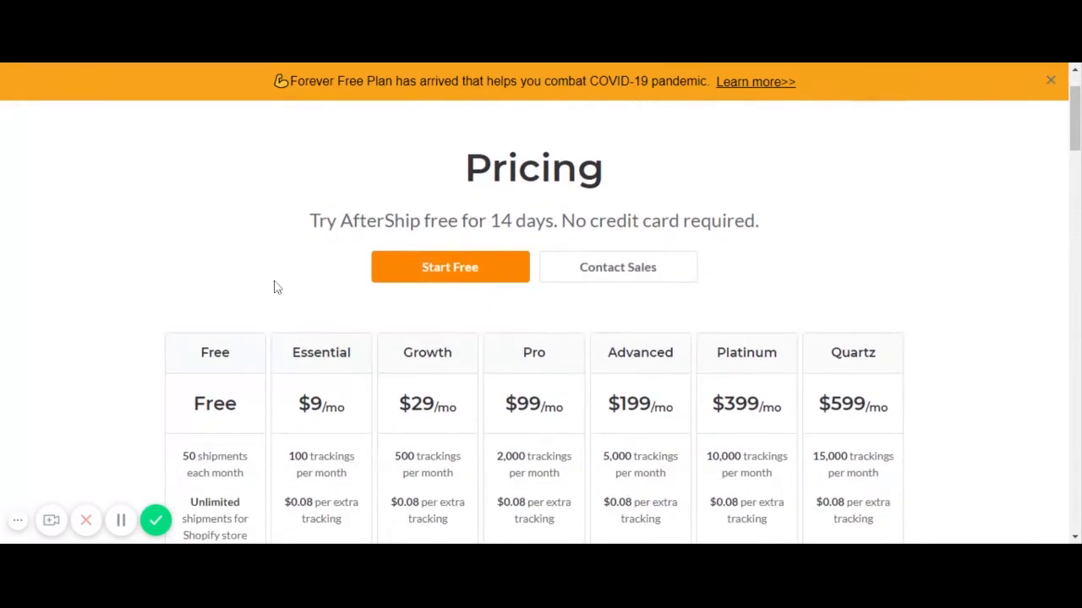
pyautogui.scroll(-2, 346, 237)
pyautogui.scroll(2, 422, 259)
pyautogui.scroll(-2, 186, 243)
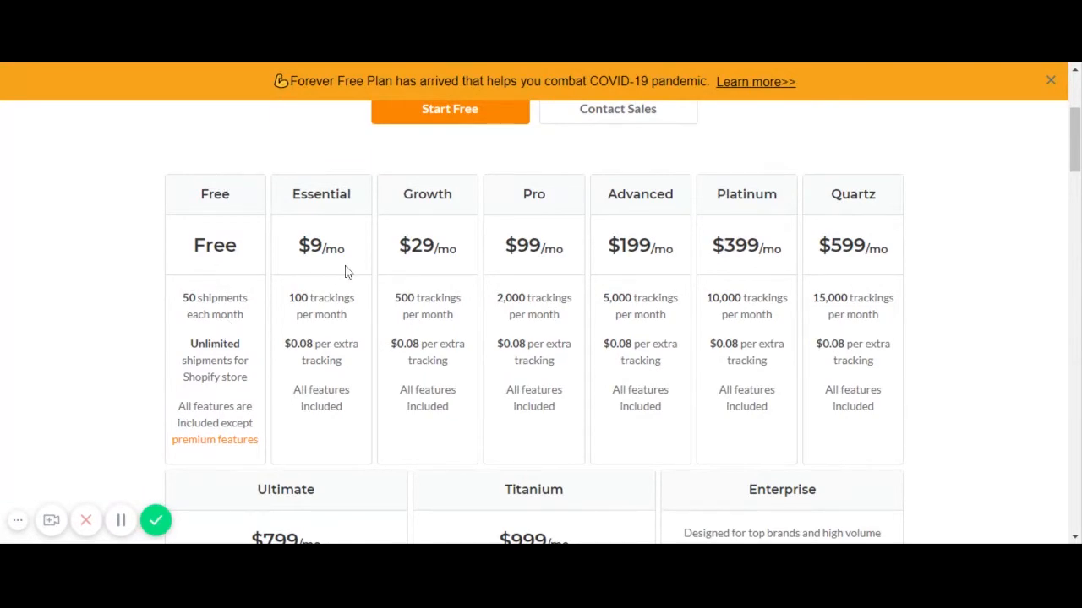
pyautogui.scroll(-4, 345, 271)
pyautogui.scroll(2, 344, 271)
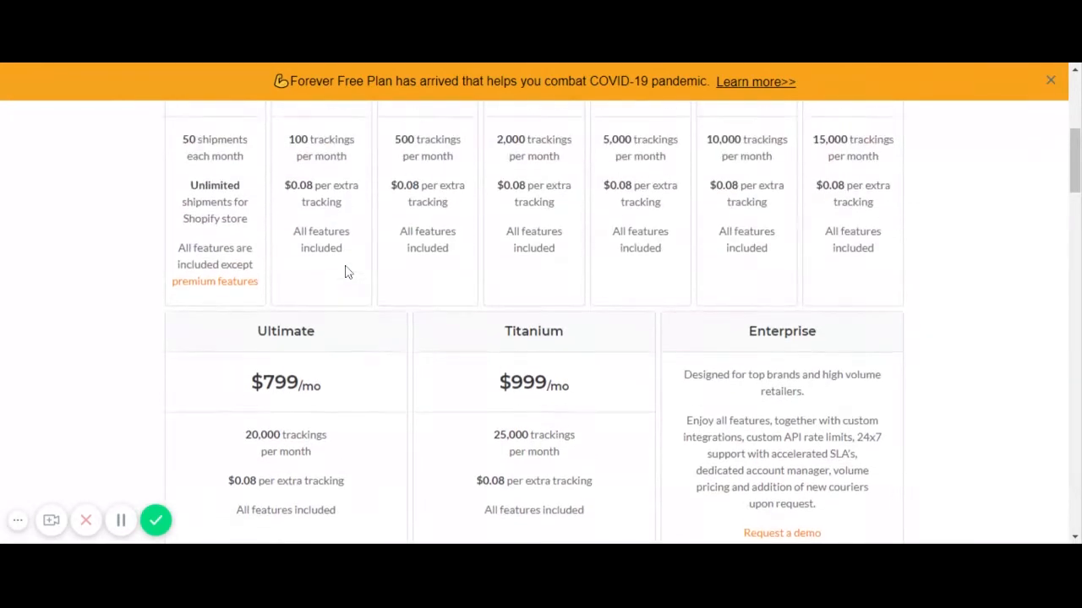
pyautogui.scroll(2, 345, 272)
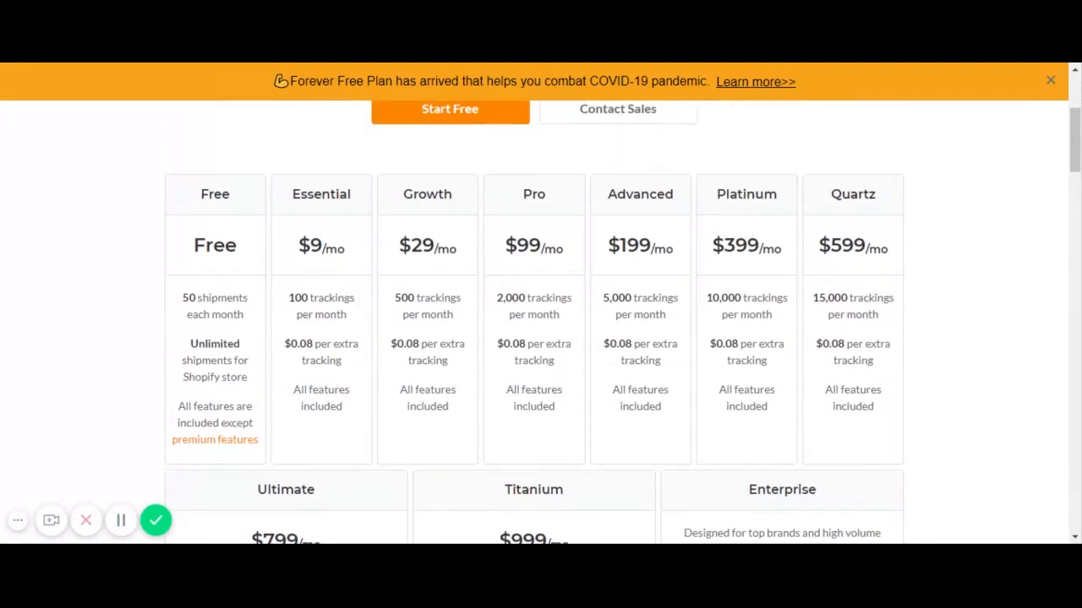
pyautogui.scroll(-1, 539, 323)
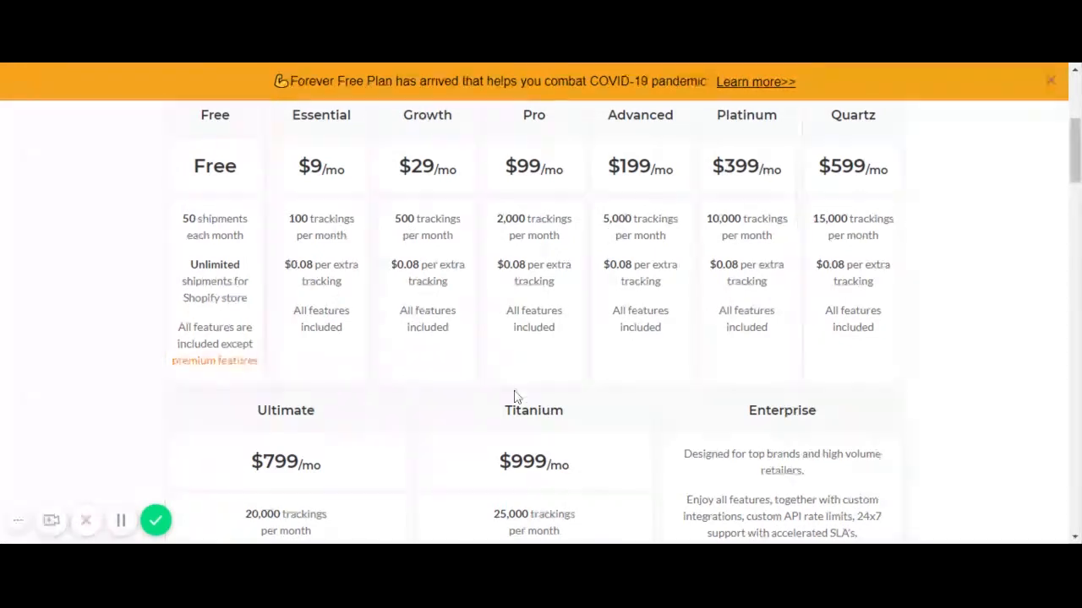
pyautogui.scroll(-2, 518, 391)
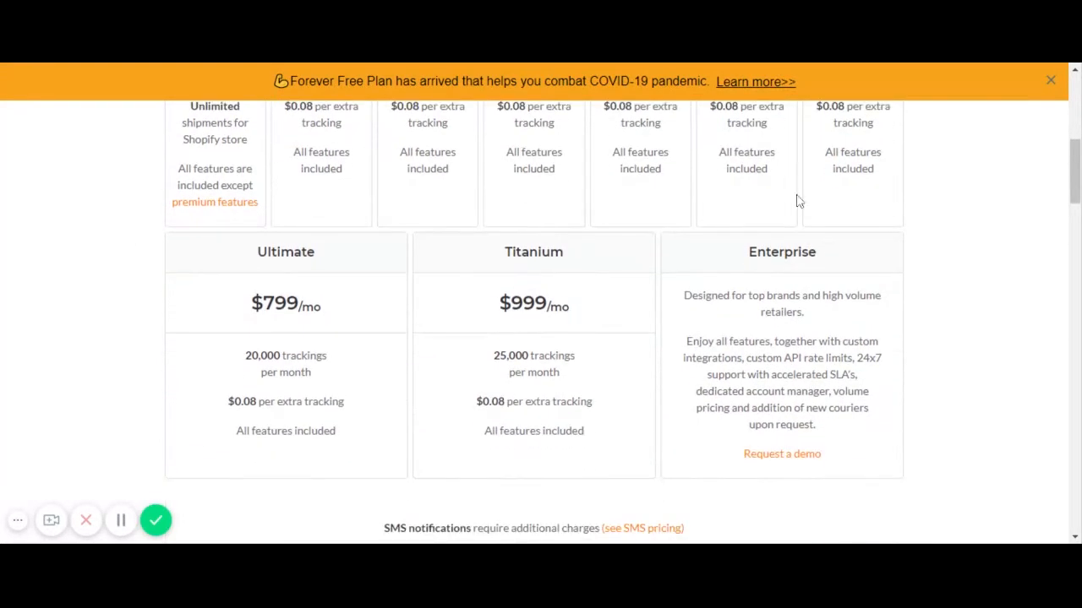
pyautogui.scroll(6, 727, 275)
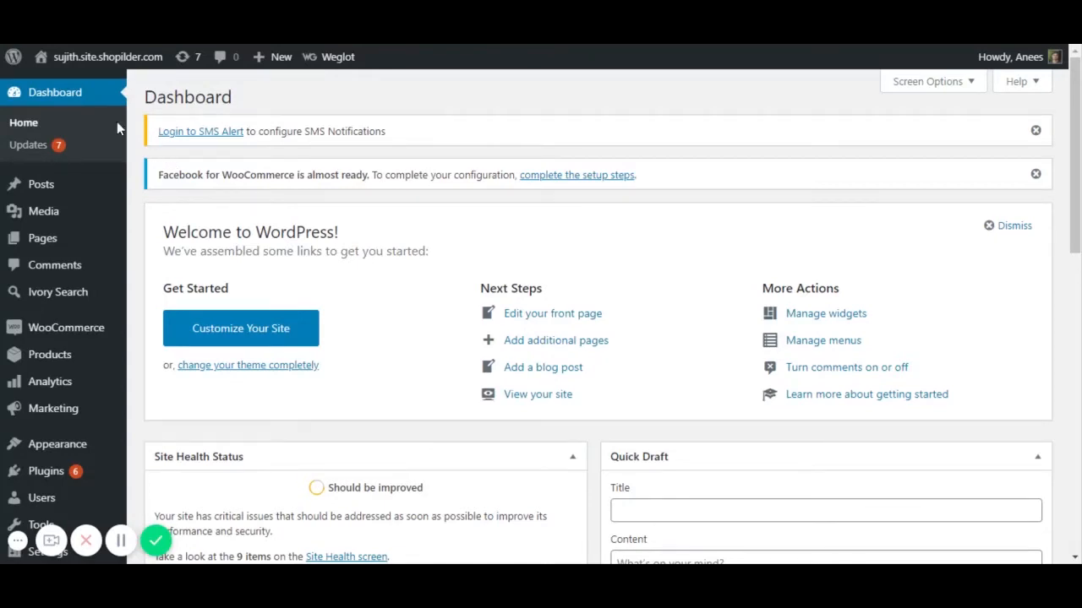
# - Search the plugin directory for 'aftership' under Plugins > Add New
pyautogui.moveTo(68, 192)
pyautogui.scroll(-1, 69, 203)
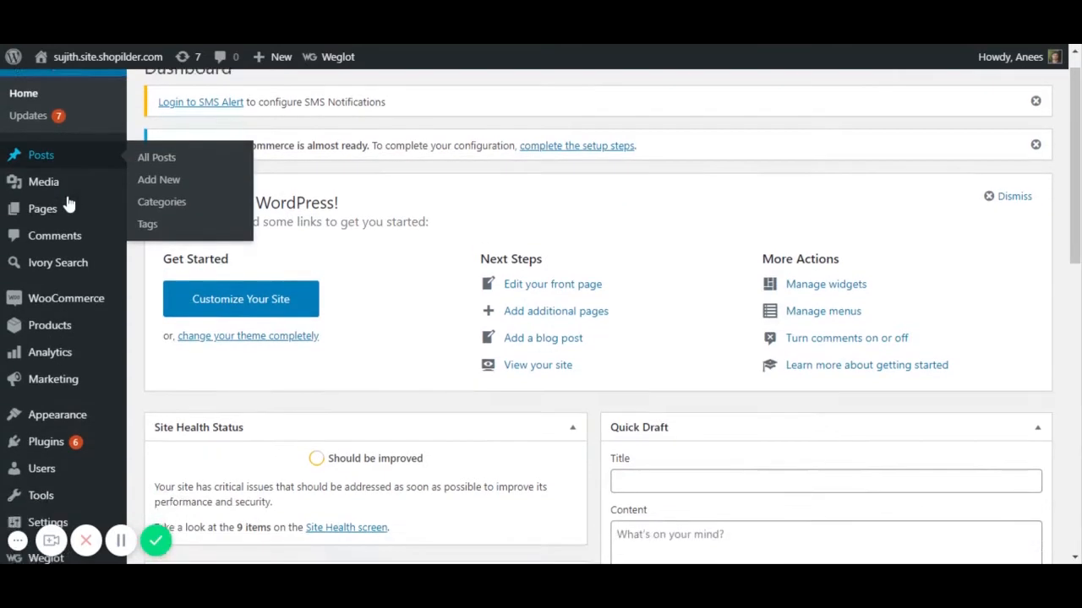
pyautogui.scroll(-1, 70, 203)
pyautogui.scroll(-5, 67, 384)
pyautogui.moveTo(48, 374)
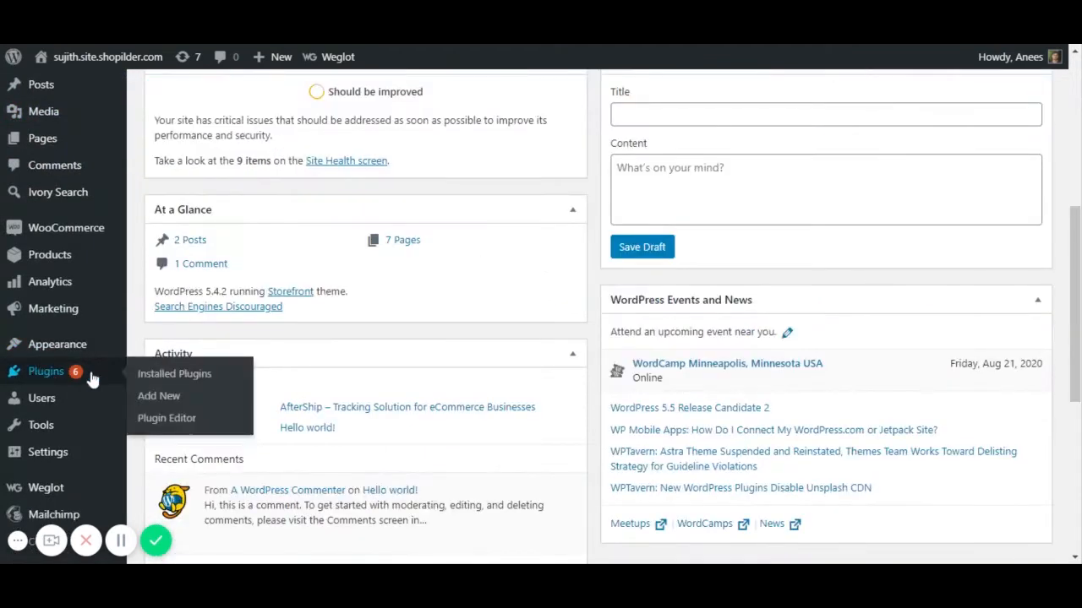
pyautogui.click(167, 403)
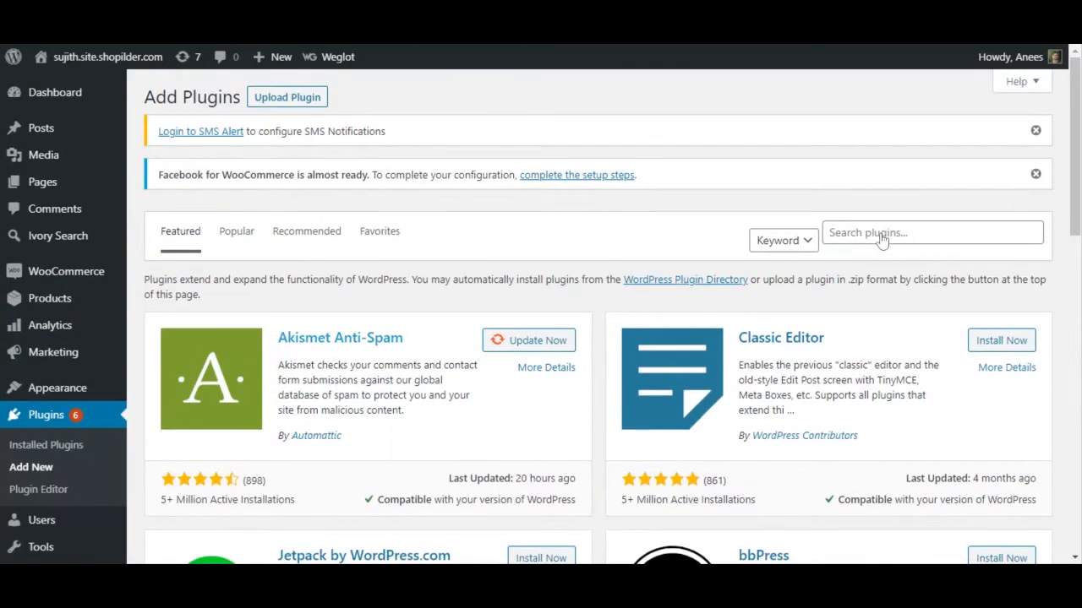
pyautogui.click(882, 236)
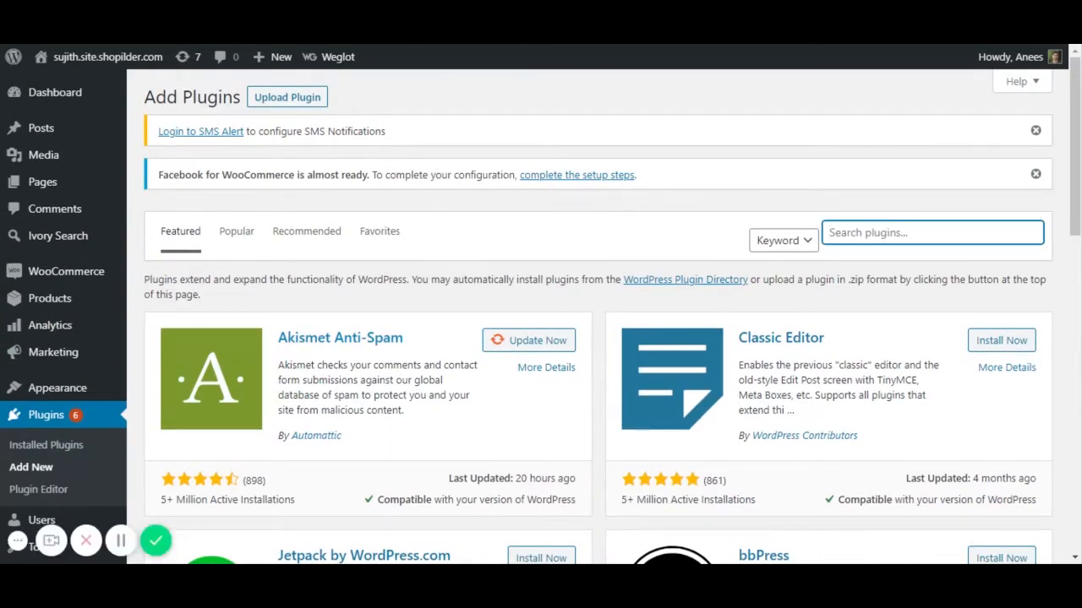
pyautogui.click(668, 260)
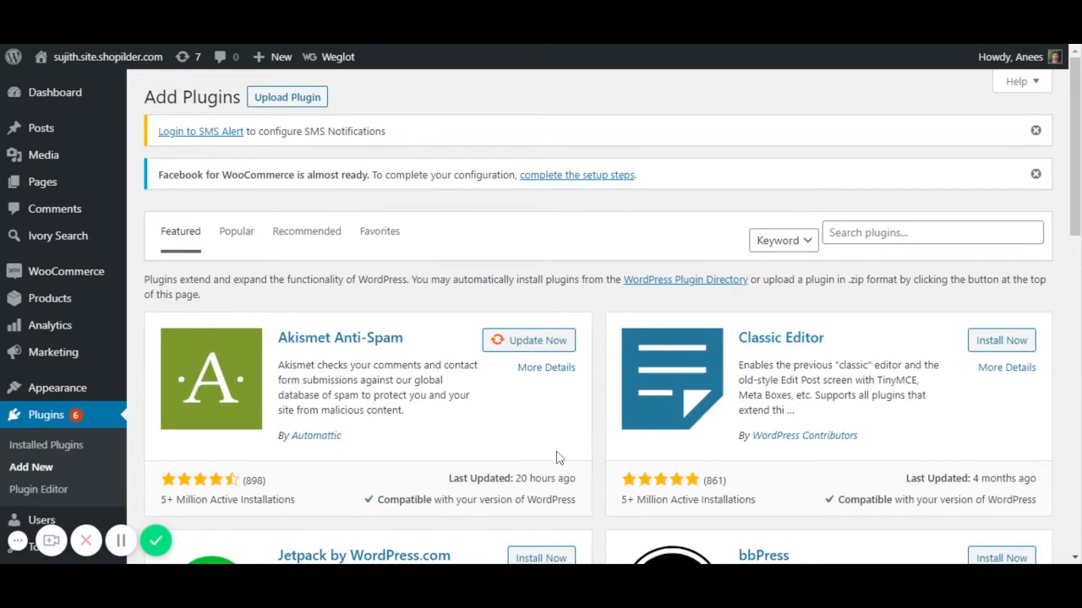
pyautogui.scroll(-3, 566, 448)
pyautogui.scroll(3, 583, 437)
pyautogui.click(878, 233)
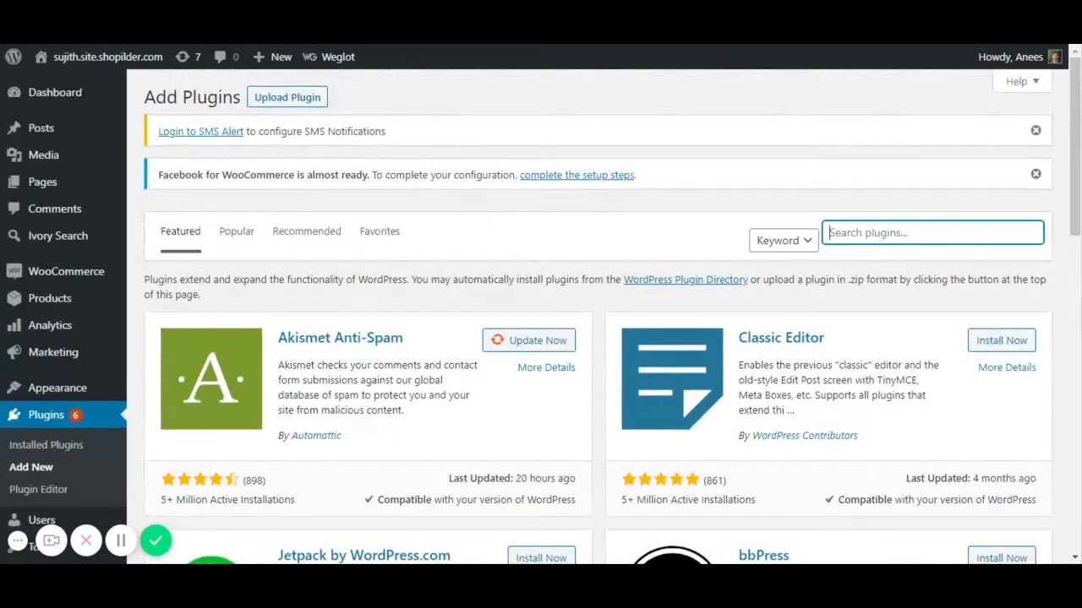
pyautogui.write('after')
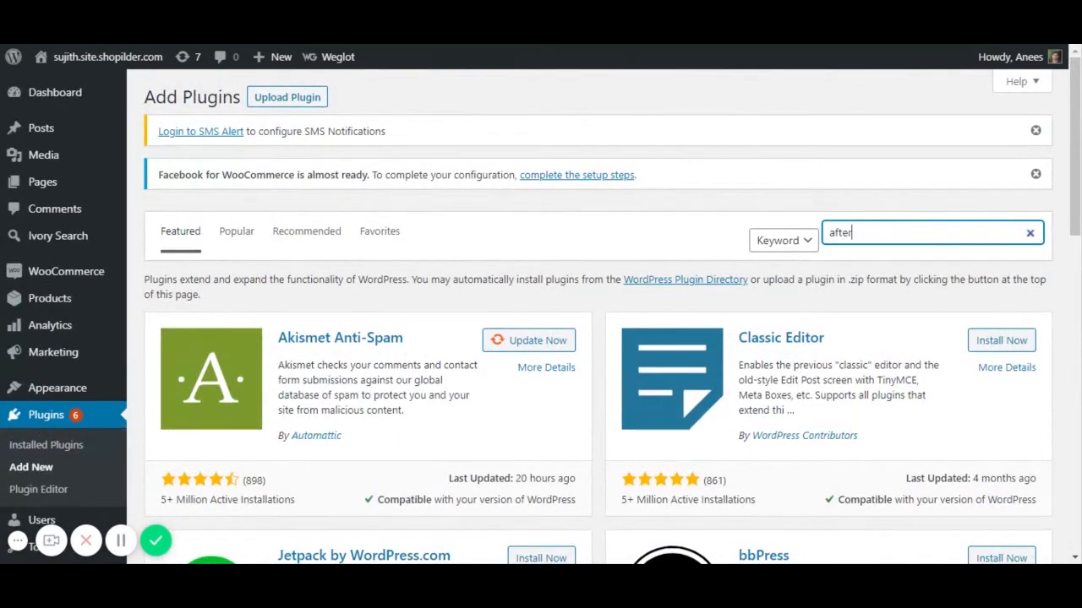
pyautogui.write('ship')
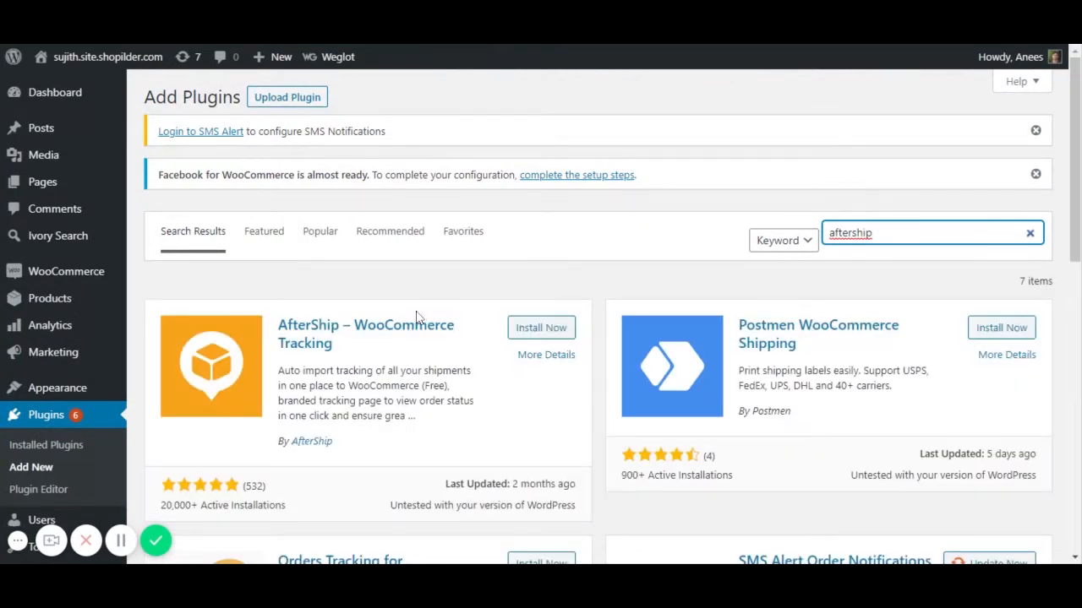
# - Install and activate the AfterShip – WooCommerce Tracking plugin
pyautogui.scroll(-1, 511, 329)
pyautogui.click(509, 250)
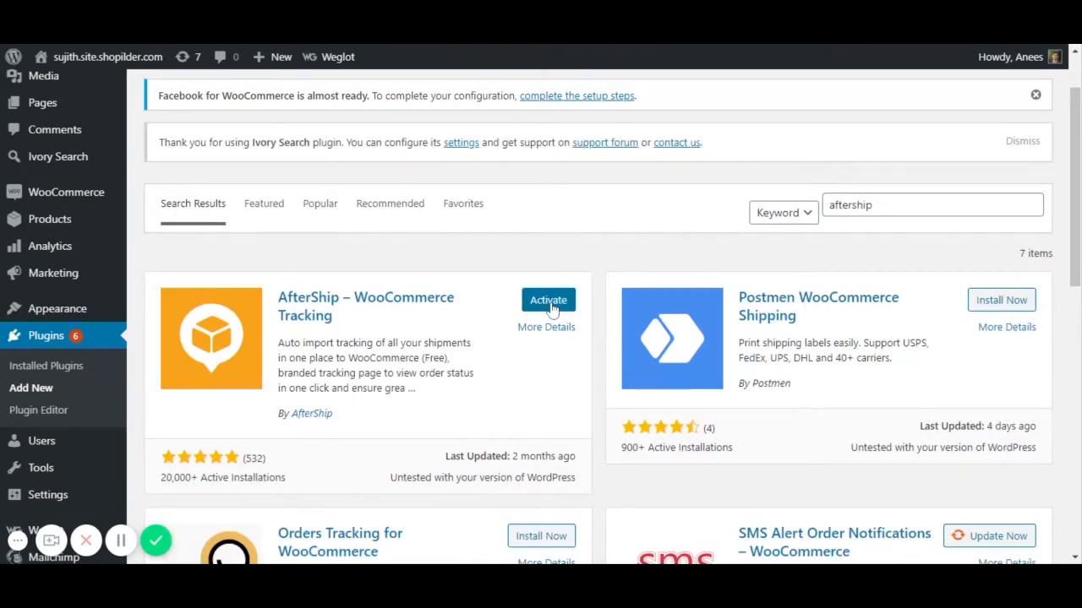
pyautogui.click(549, 306)
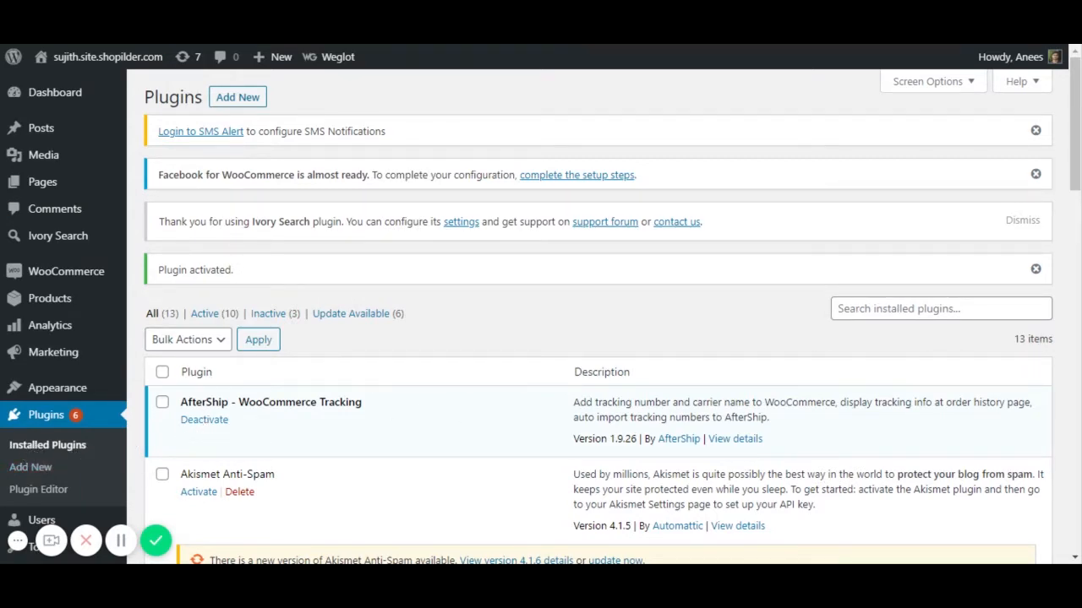
# - Open order #2157 from WooCommerce Orders and review its empty AfterShip carrier and tracking fields
pyautogui.moveTo(44, 281)
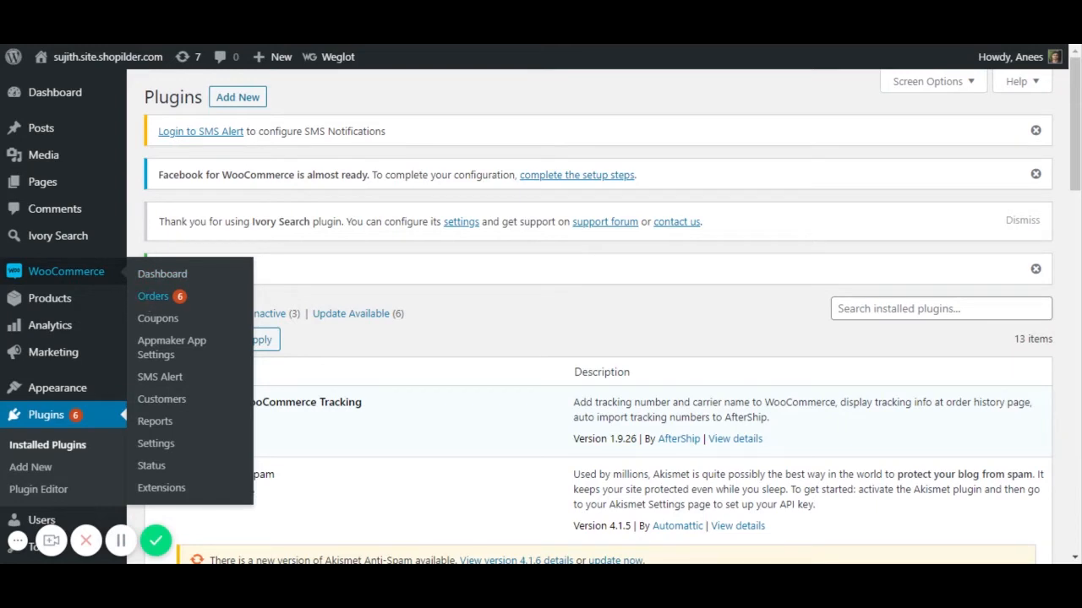
pyautogui.click(152, 298)
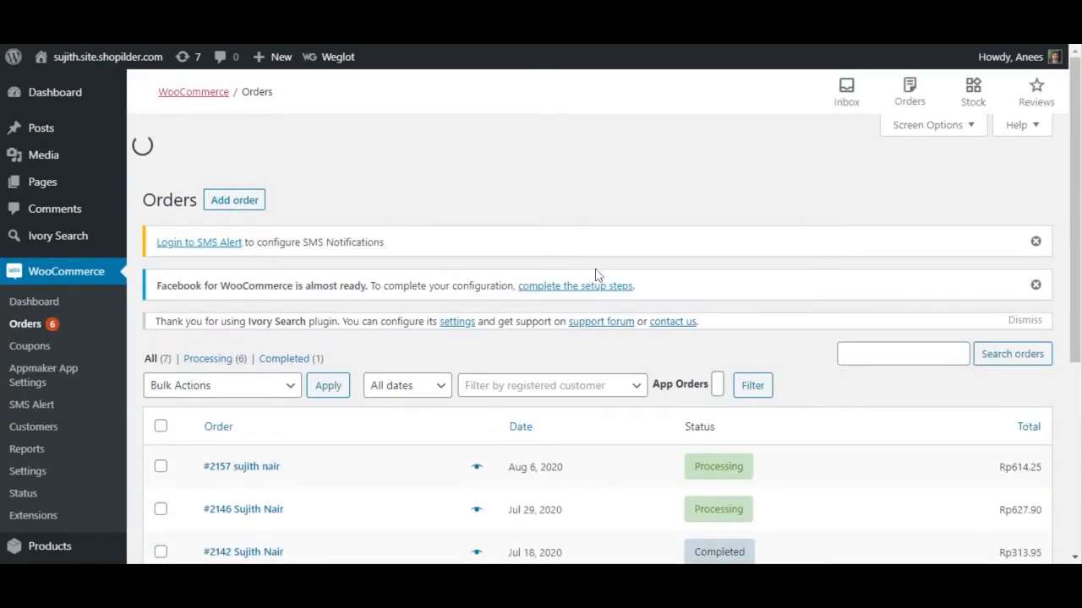
pyautogui.scroll(-4, 586, 306)
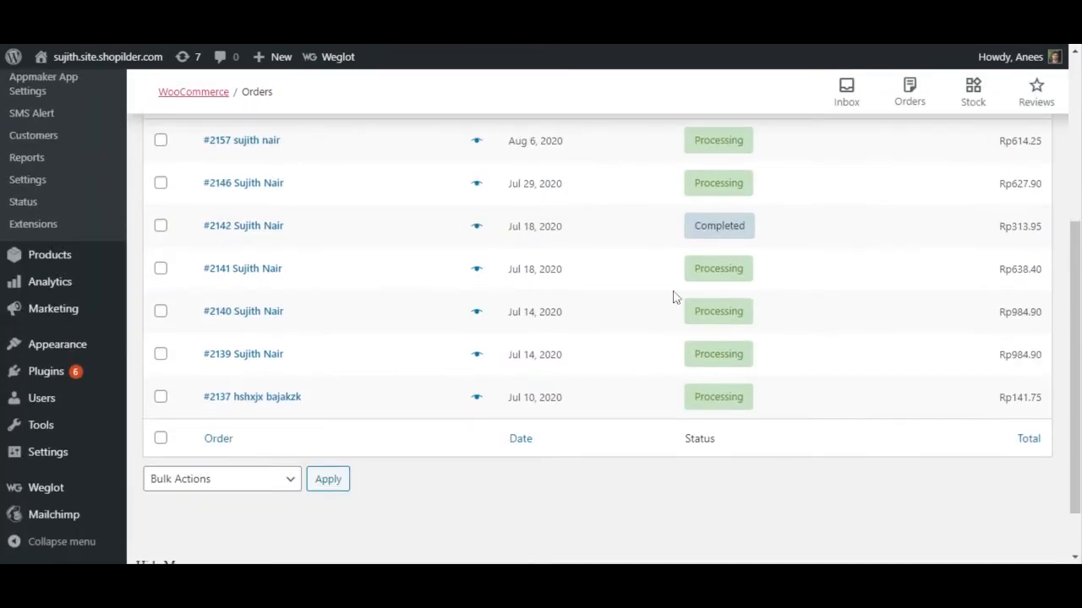
pyautogui.scroll(5, 673, 297)
pyautogui.scroll(-2, 584, 408)
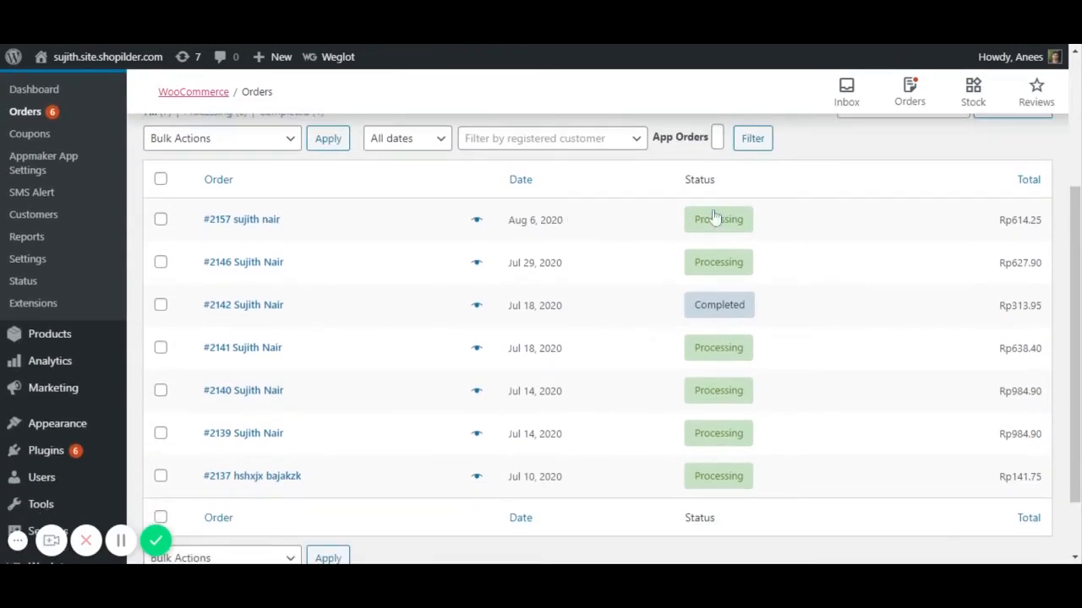
pyautogui.scroll(2, 736, 217)
pyautogui.scroll(-2, 736, 217)
pyautogui.click(241, 218)
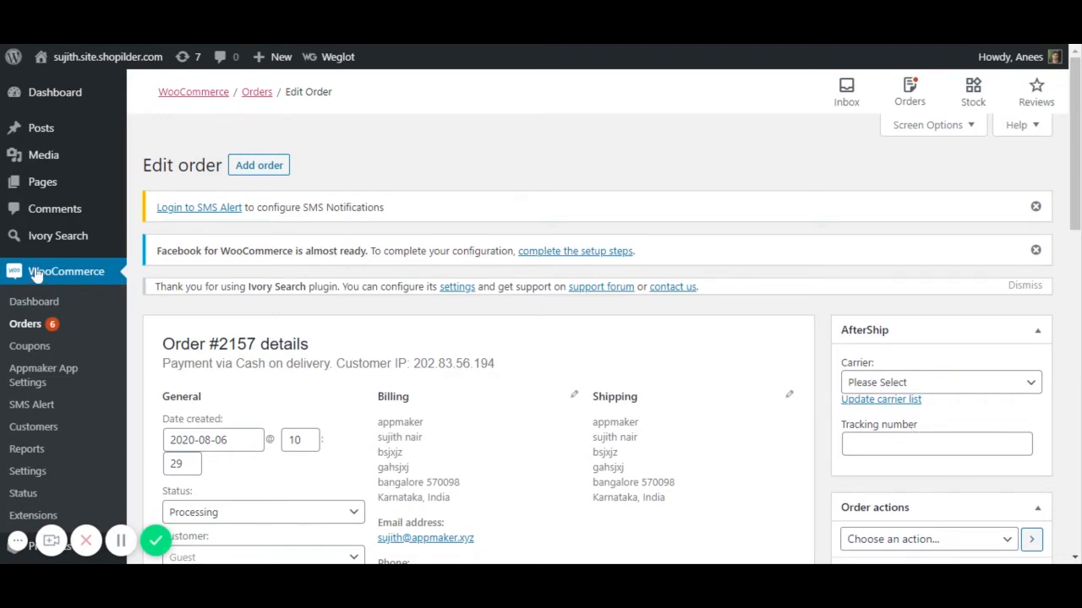
pyautogui.scroll(-2, 36, 276)
pyautogui.scroll(-2, 36, 275)
pyautogui.scroll(-1, 75, 287)
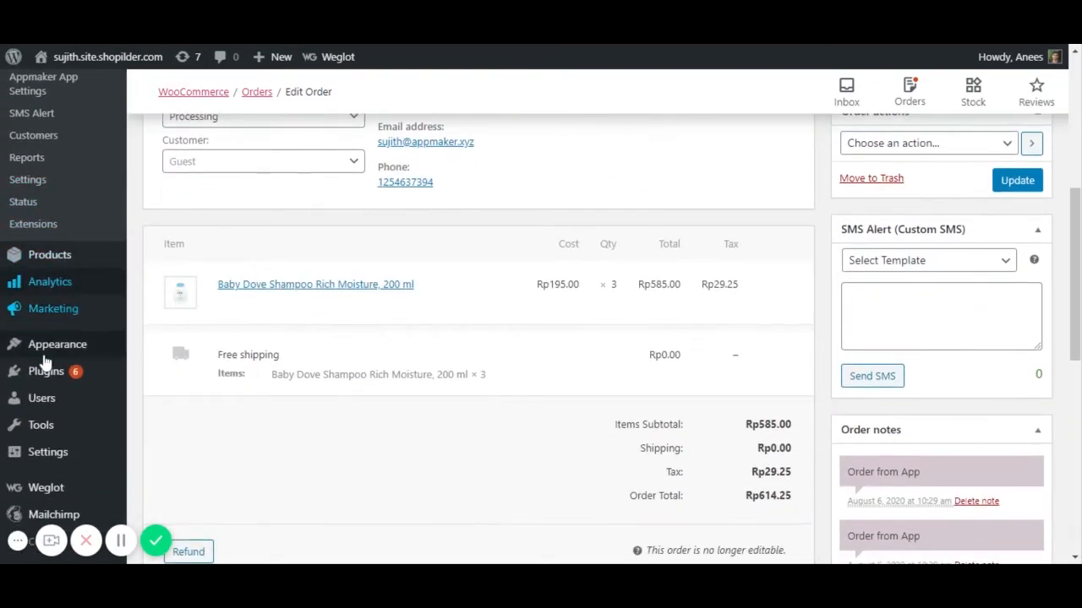
pyautogui.moveTo(34, 457)
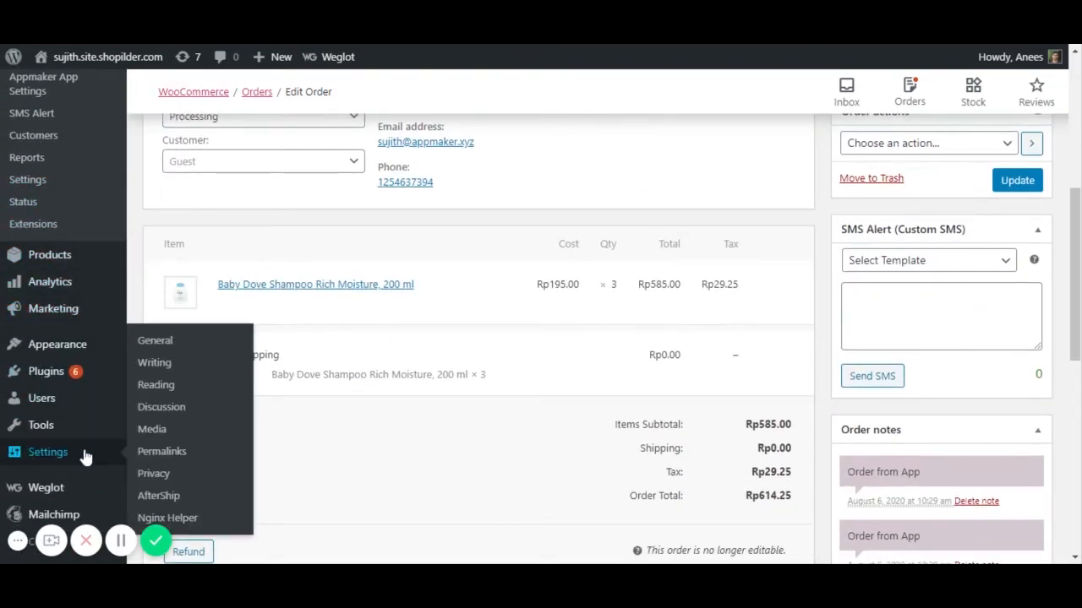
# - Review the AfterShip settings with Bluedart as courier and the Track button enabled
pyautogui.click(184, 502)
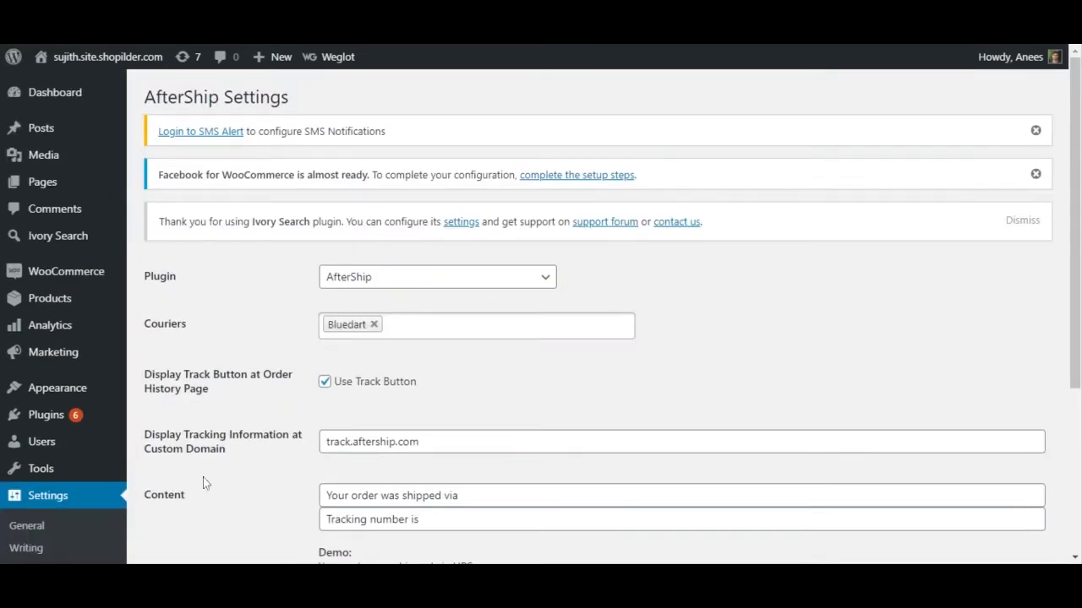
pyautogui.scroll(-3, 404, 338)
pyautogui.scroll(3, 404, 338)
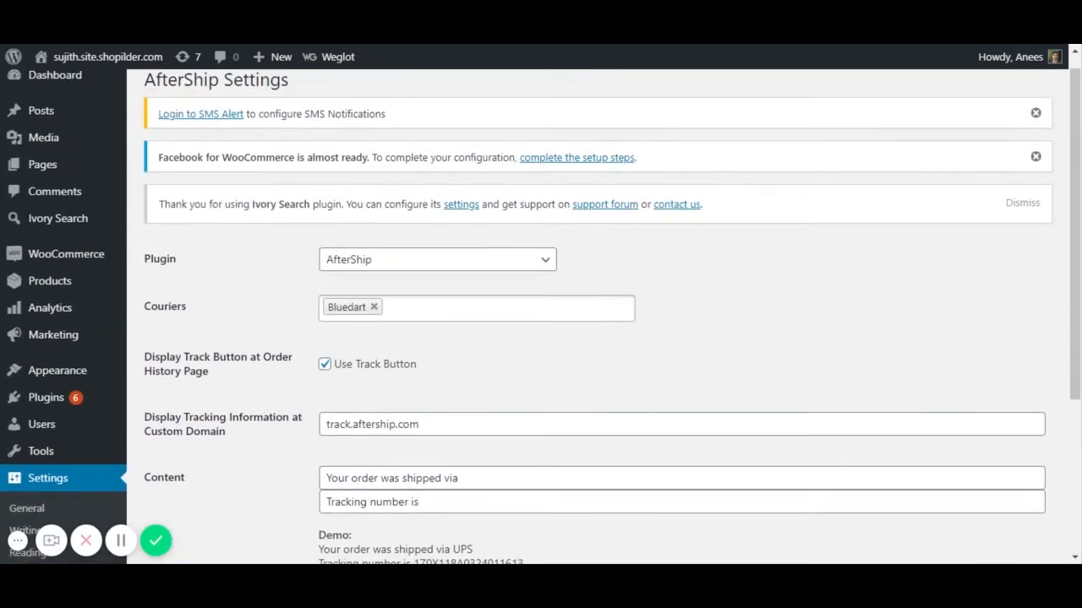
pyautogui.scroll(-1, 403, 338)
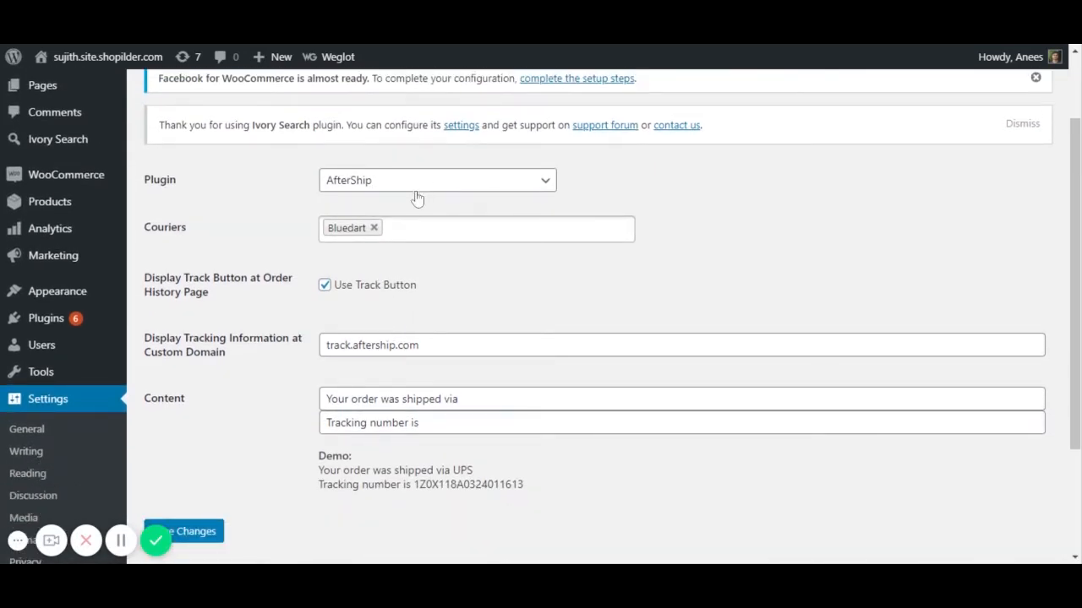
# - Reopen order #2157 and update its AfterShip carrier list
pyautogui.moveTo(29, 177)
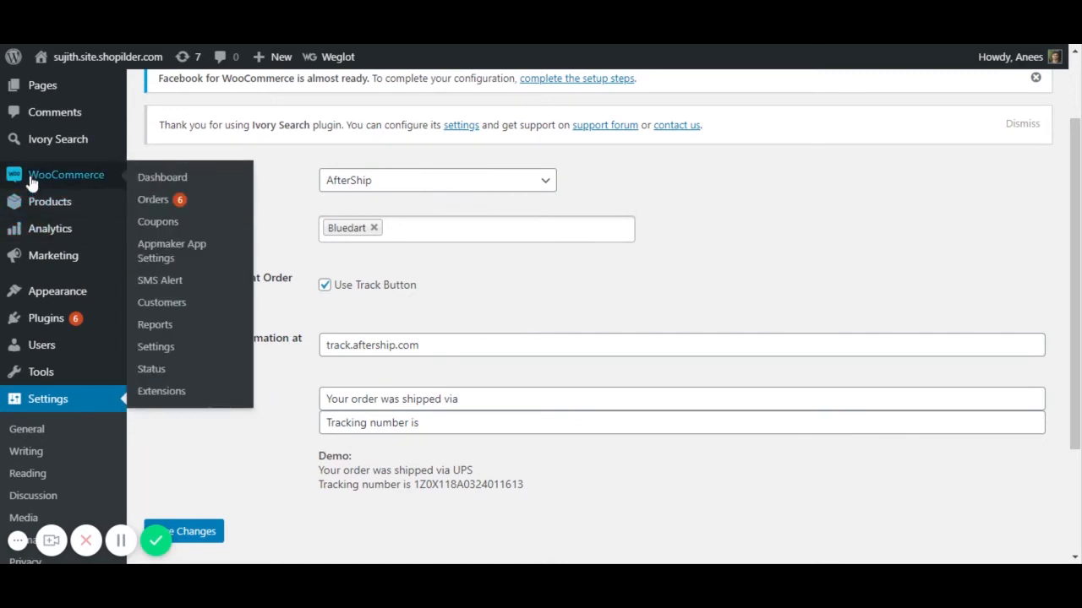
pyautogui.click(149, 200)
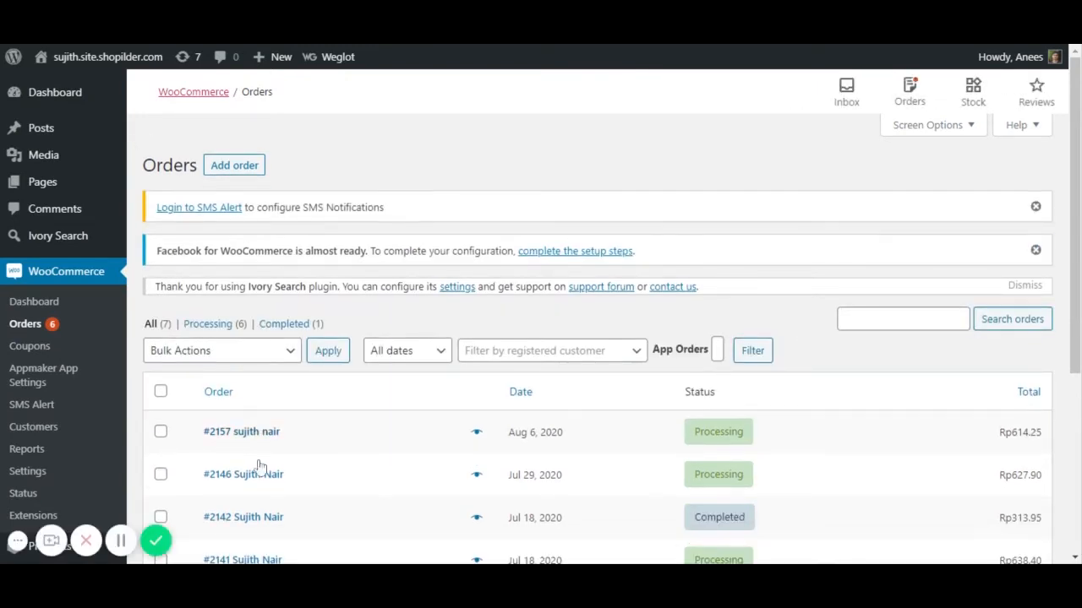
pyautogui.click(286, 433)
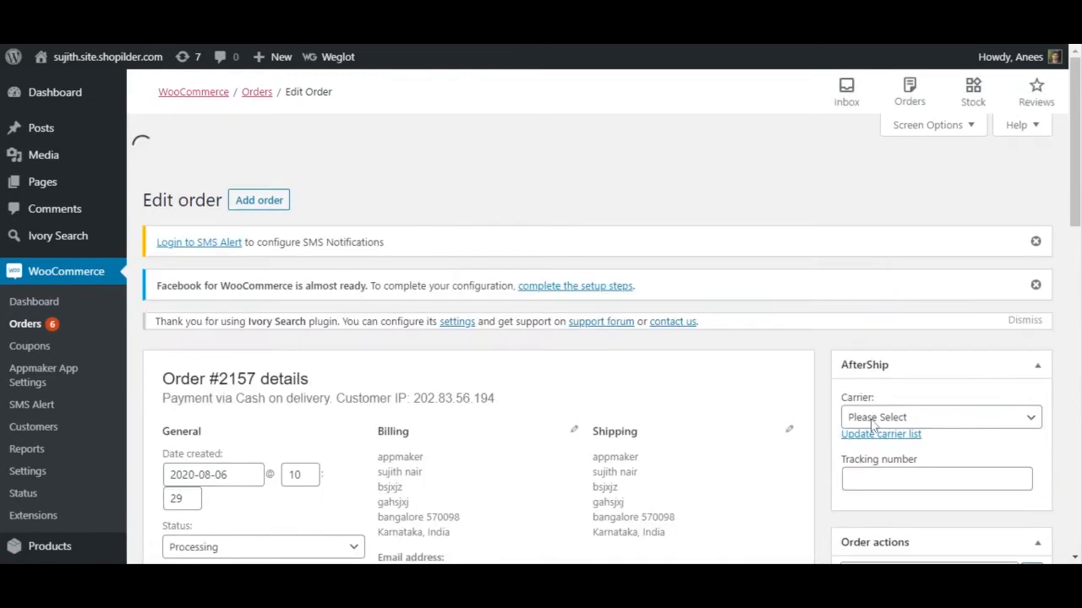
pyautogui.scroll(-3, 888, 397)
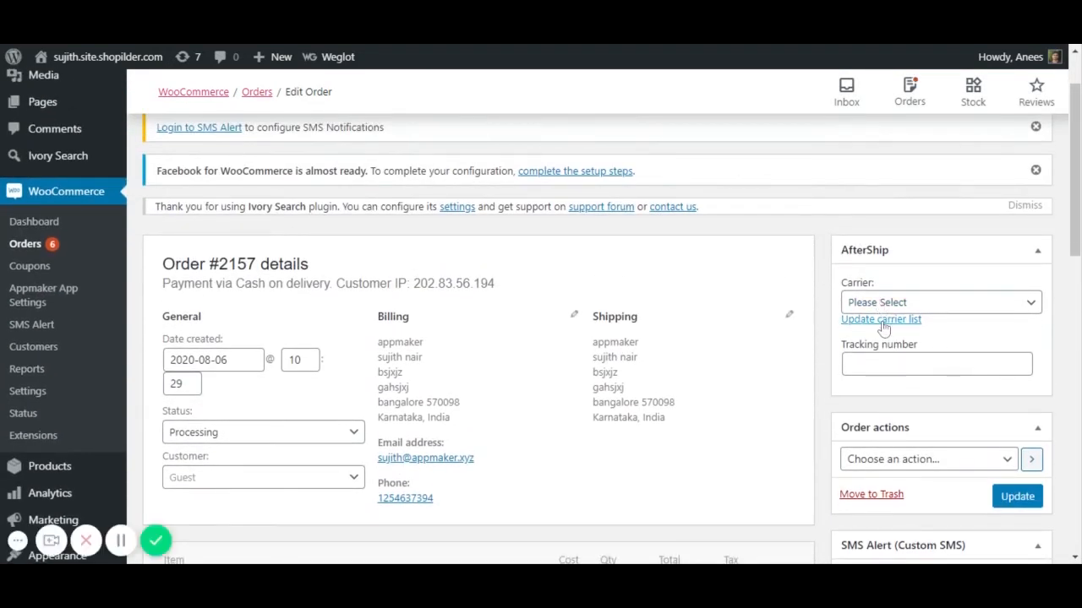
pyautogui.click(882, 320)
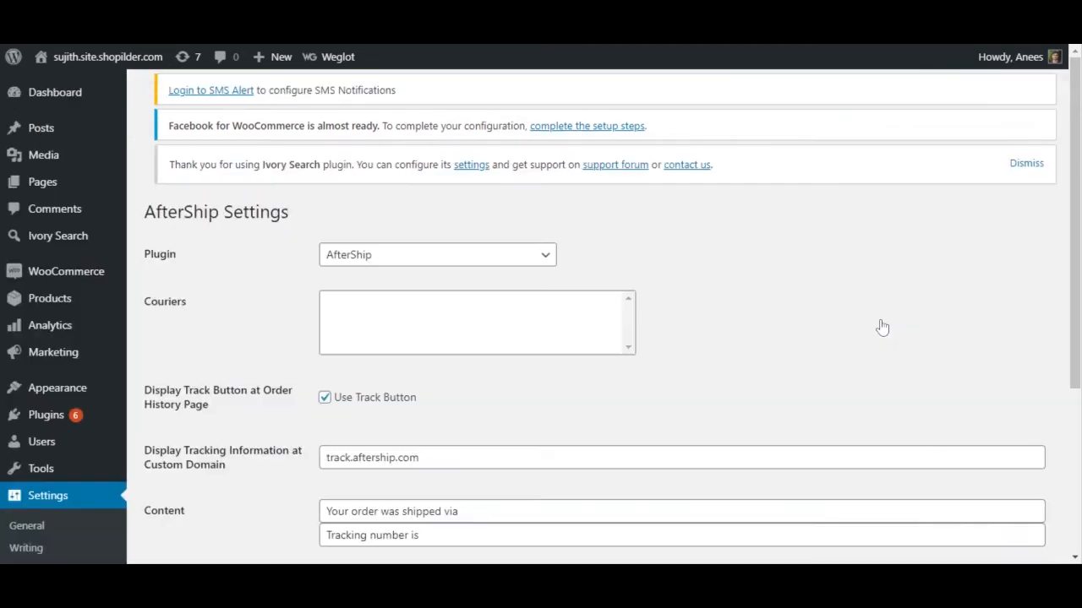
pyautogui.scroll(-1, 435, 309)
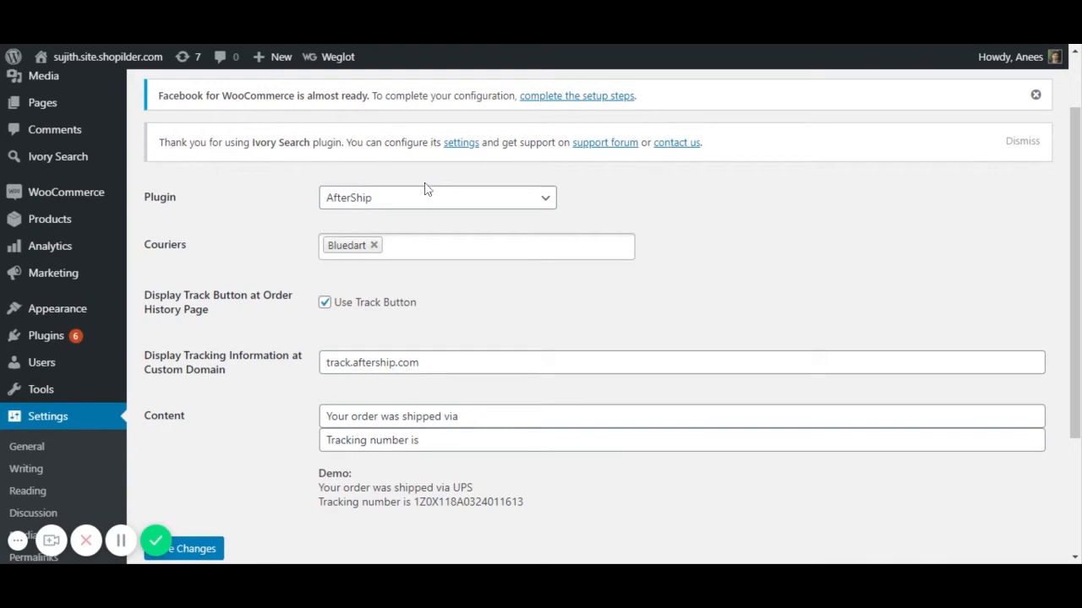
pyautogui.scroll(-2, 13, 460)
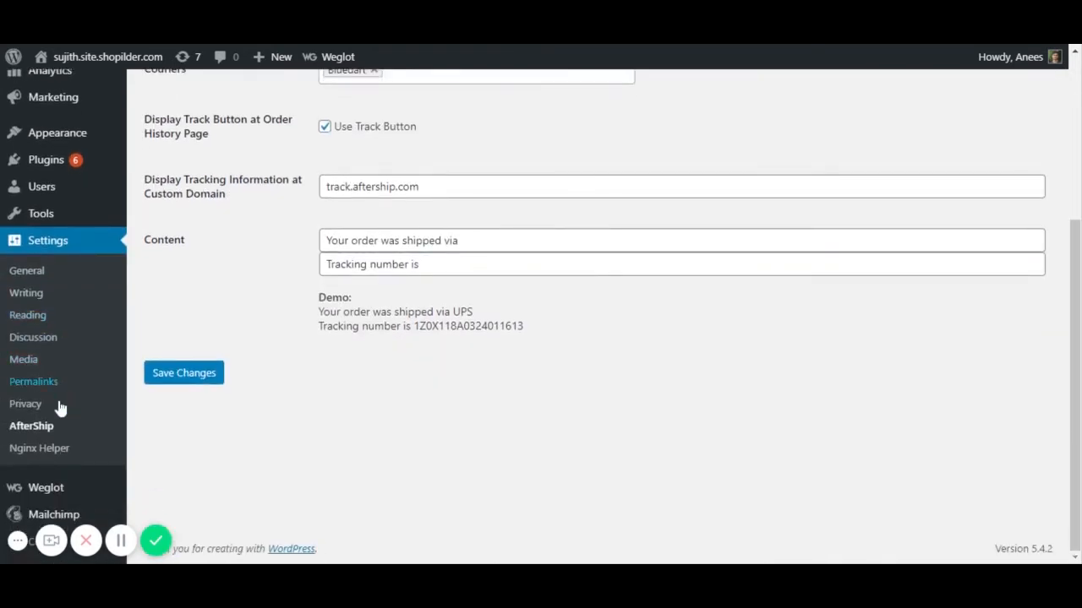
pyautogui.scroll(1, 90, 326)
pyautogui.moveTo(87, 288)
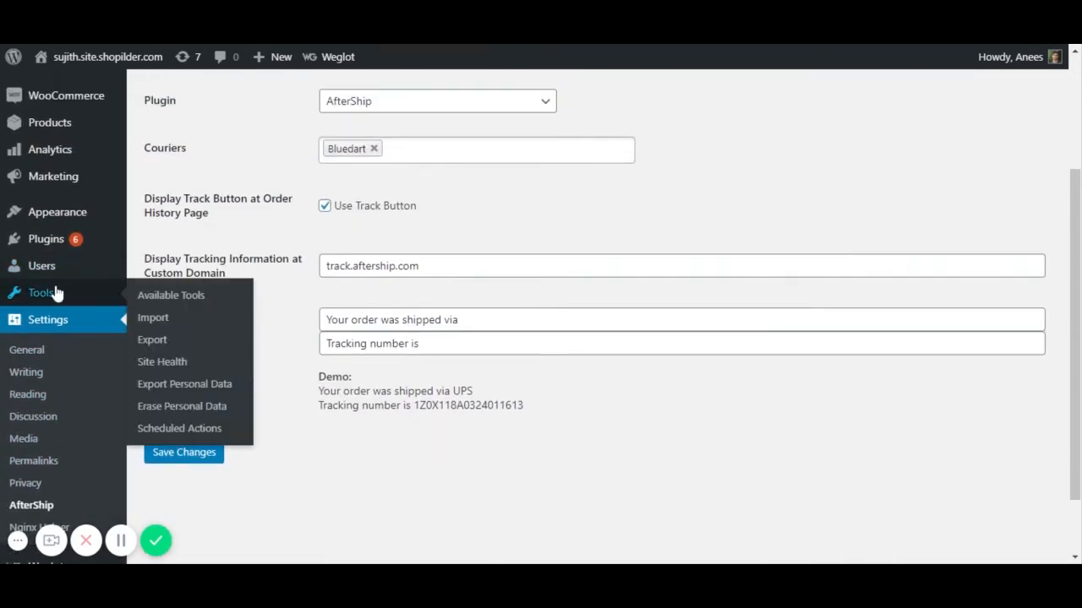
pyautogui.moveTo(50, 271)
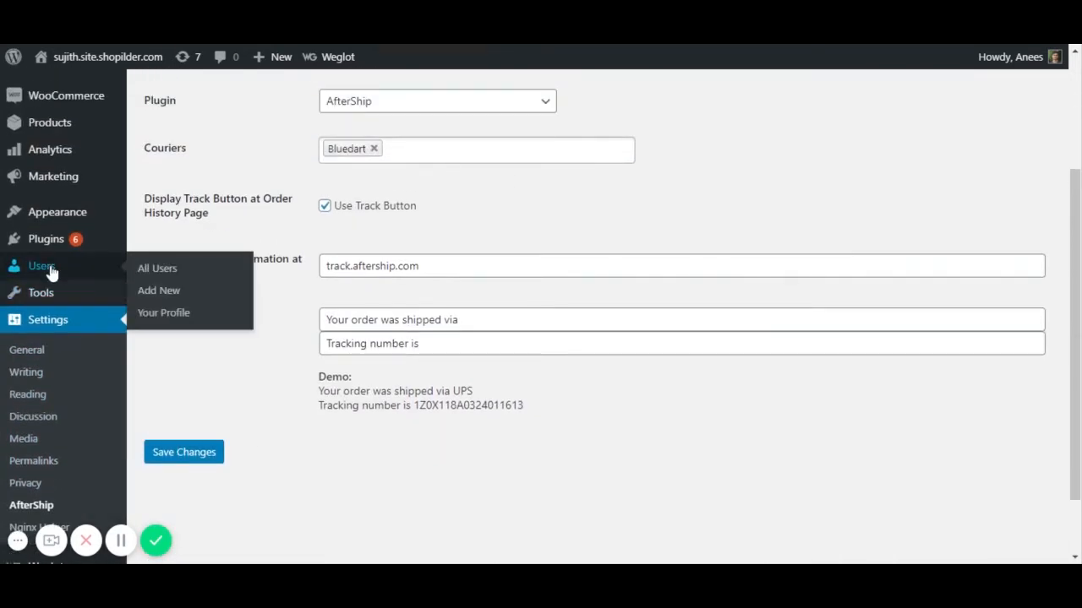
# - View the AfterShip API key on Your Profile, then return to the AfterShip website
pyautogui.click(169, 315)
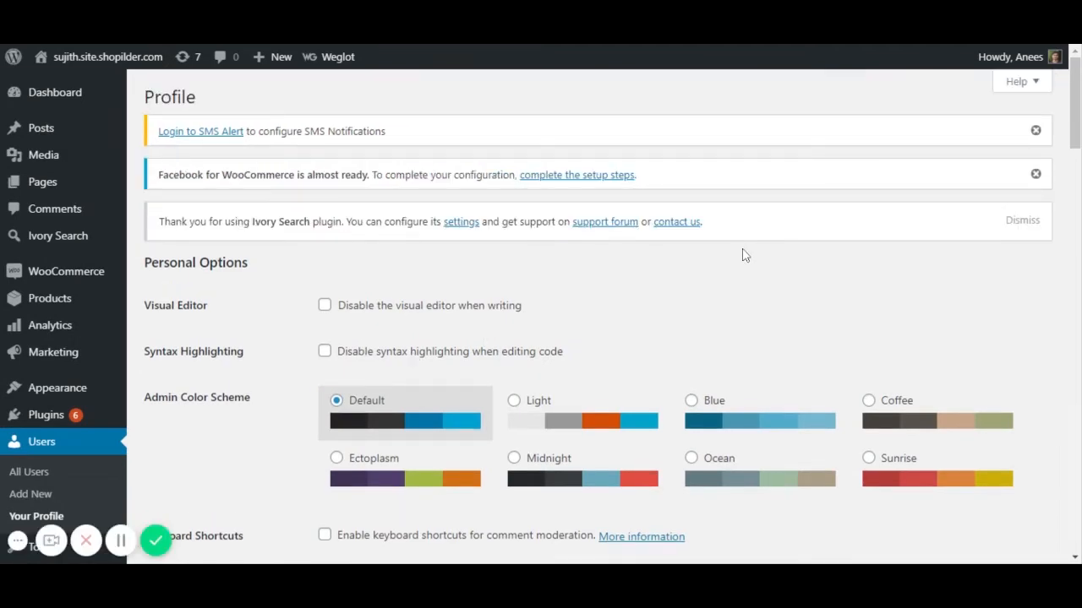
pyautogui.scroll(-10, 527, 305)
pyautogui.scroll(-8, 527, 304)
pyautogui.scroll(5, 378, 260)
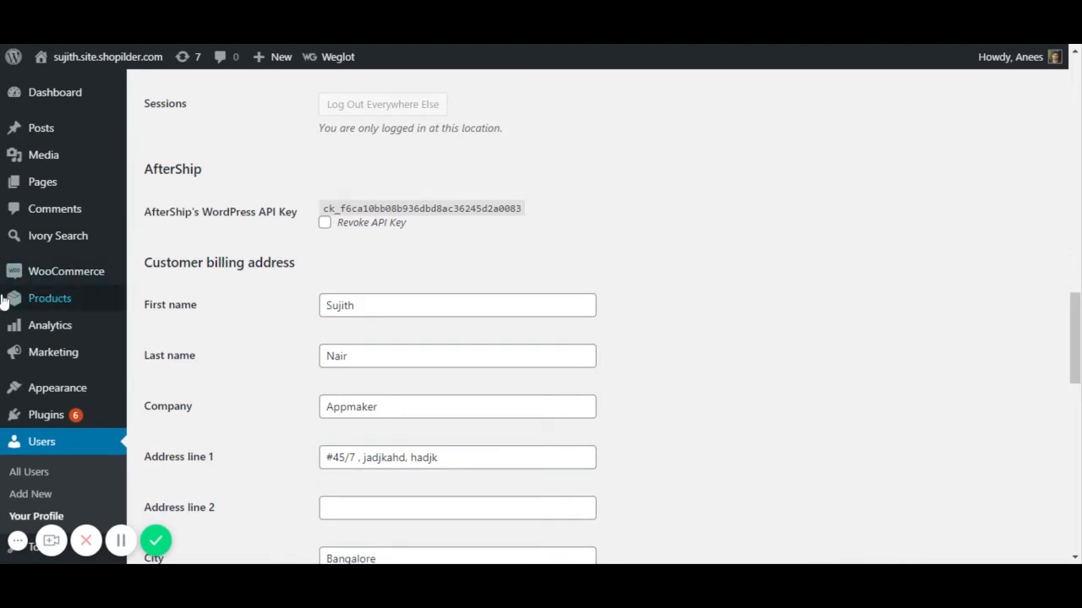
pyautogui.moveTo(48, 283)
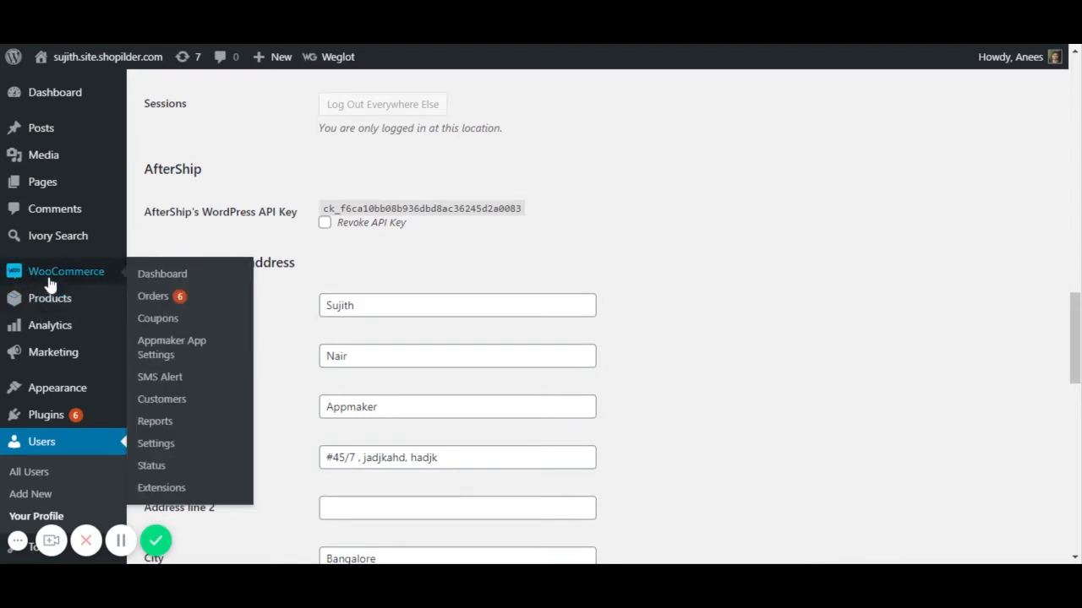
pyautogui.click(279, 44)
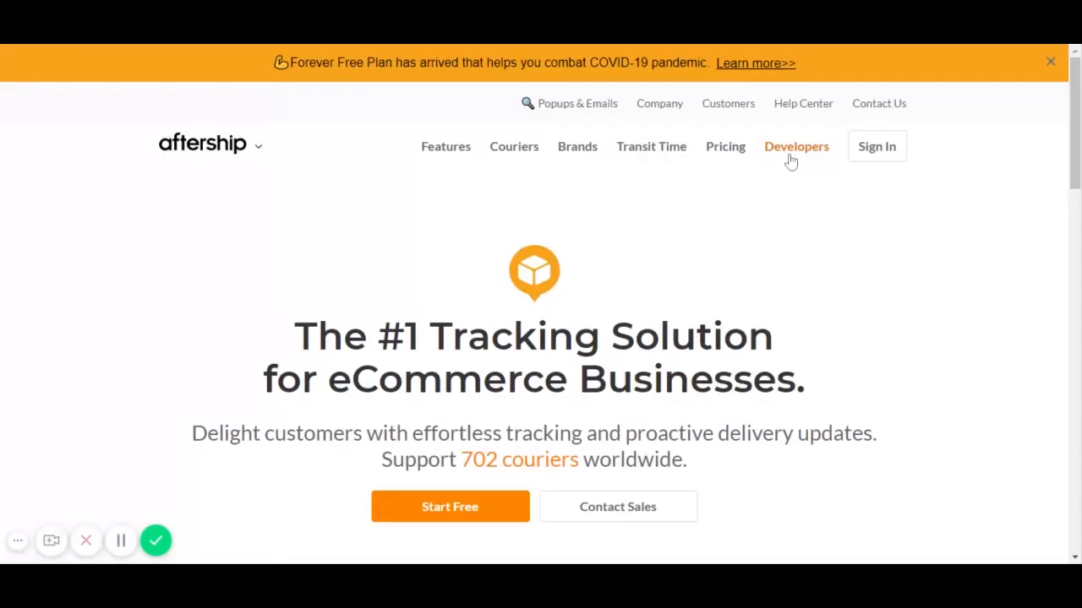
# - Sign in to AfterShip with the account credentials to reach the Home dashboard
pyautogui.click(876, 146)
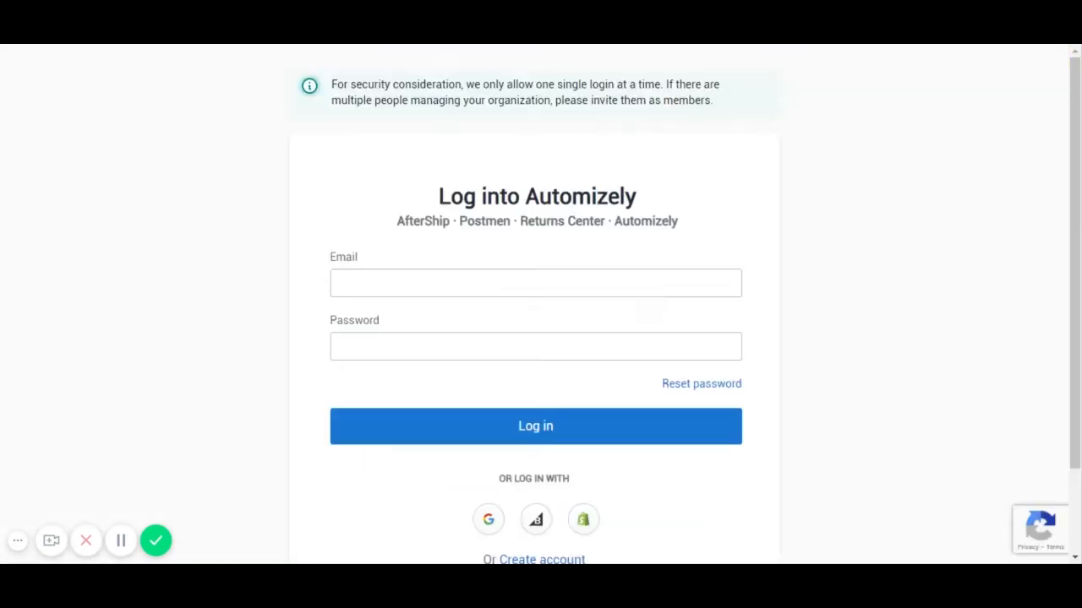
pyautogui.scroll(-1, 487, 420)
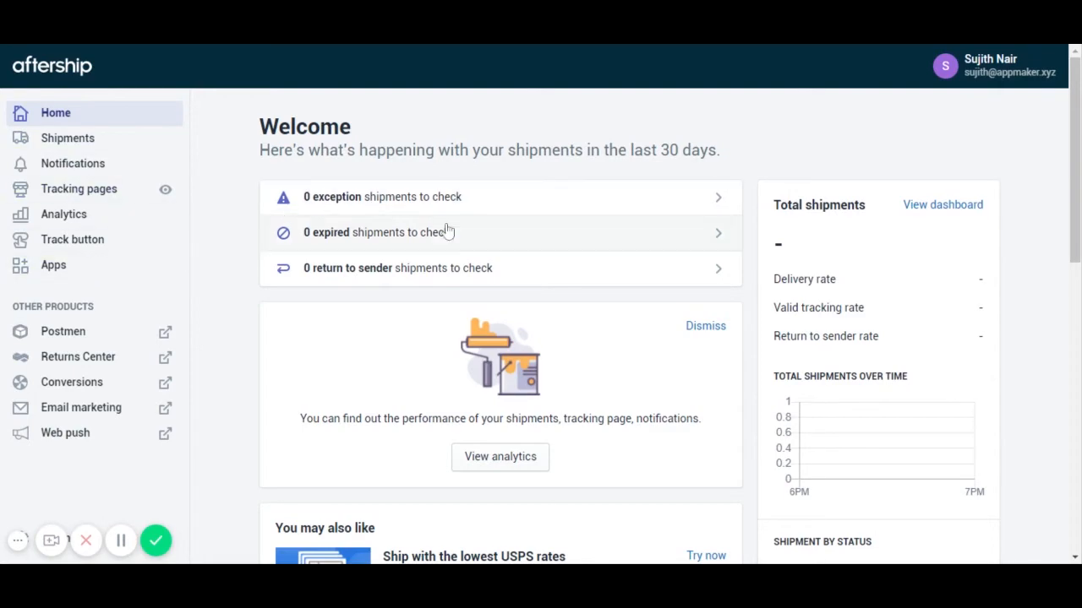
pyautogui.scroll(-9, 448, 232)
pyautogui.scroll(9, 459, 243)
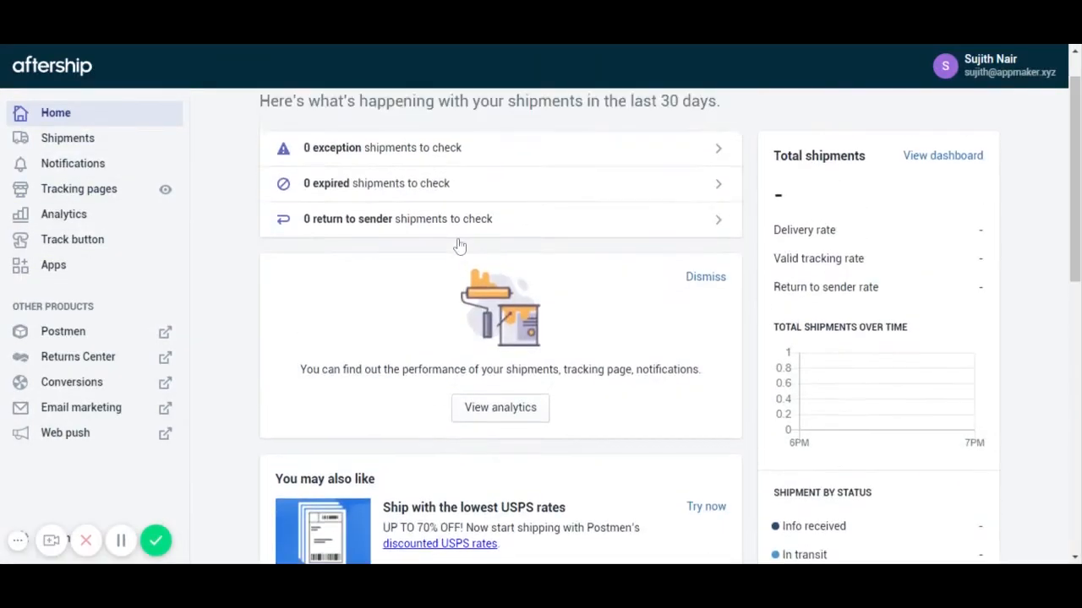
pyautogui.scroll(1, 459, 243)
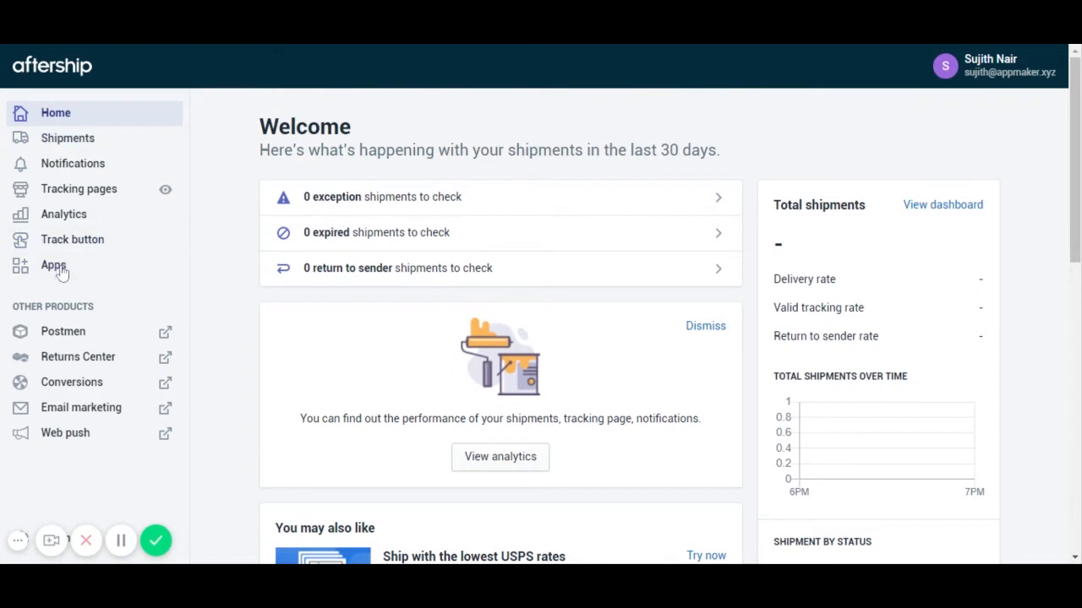
# - Go to AfterShip's connector list, dismissing the invite-members banner
pyautogui.hotkey('ctrl', 'Tab')
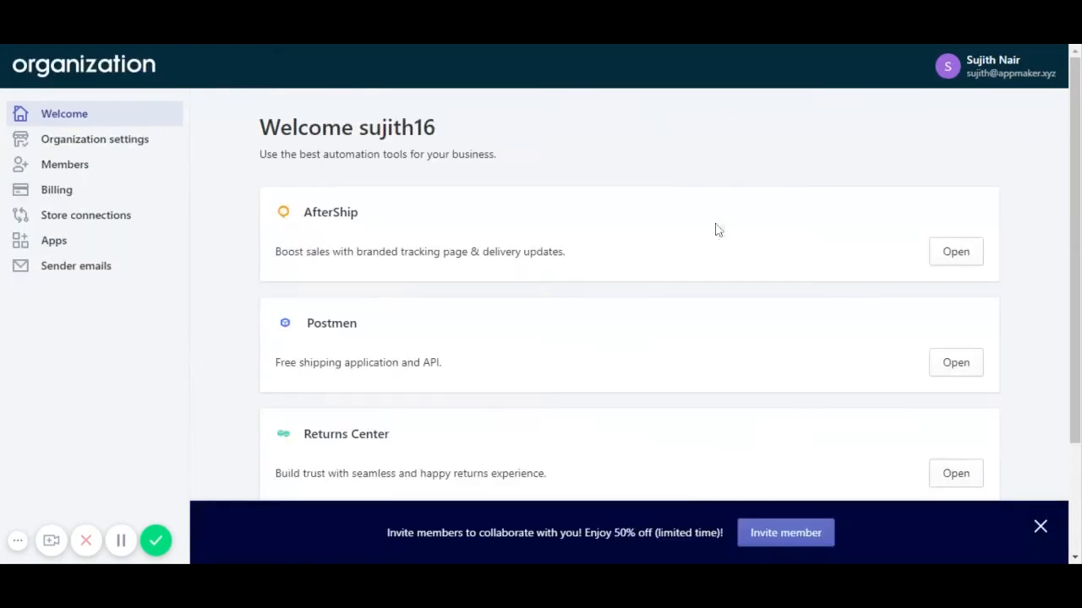
pyautogui.click(1039, 527)
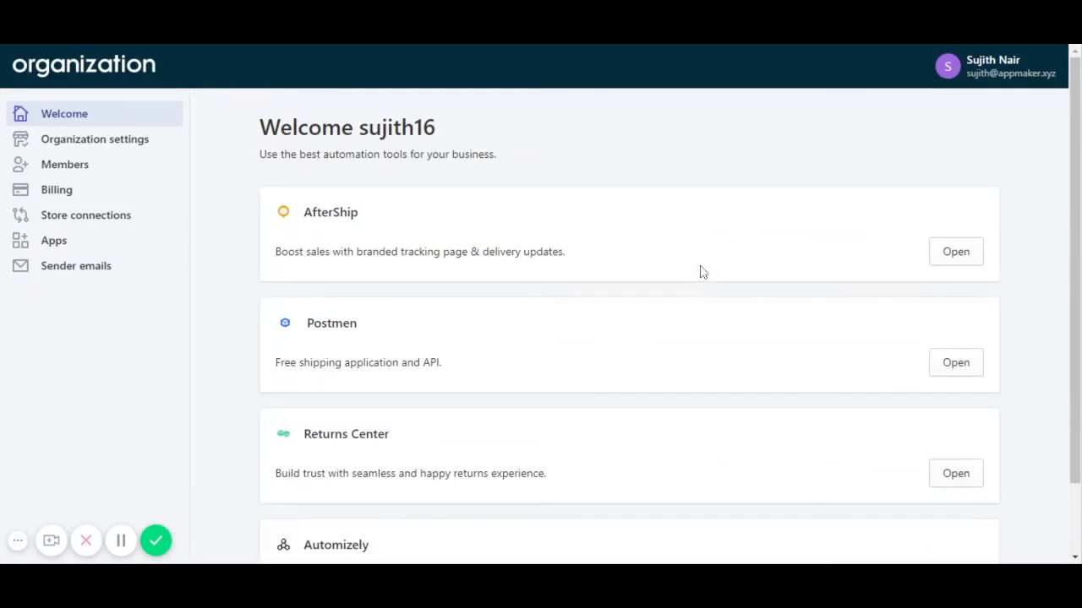
pyautogui.scroll(-1, 700, 270)
pyautogui.scroll(1, 698, 272)
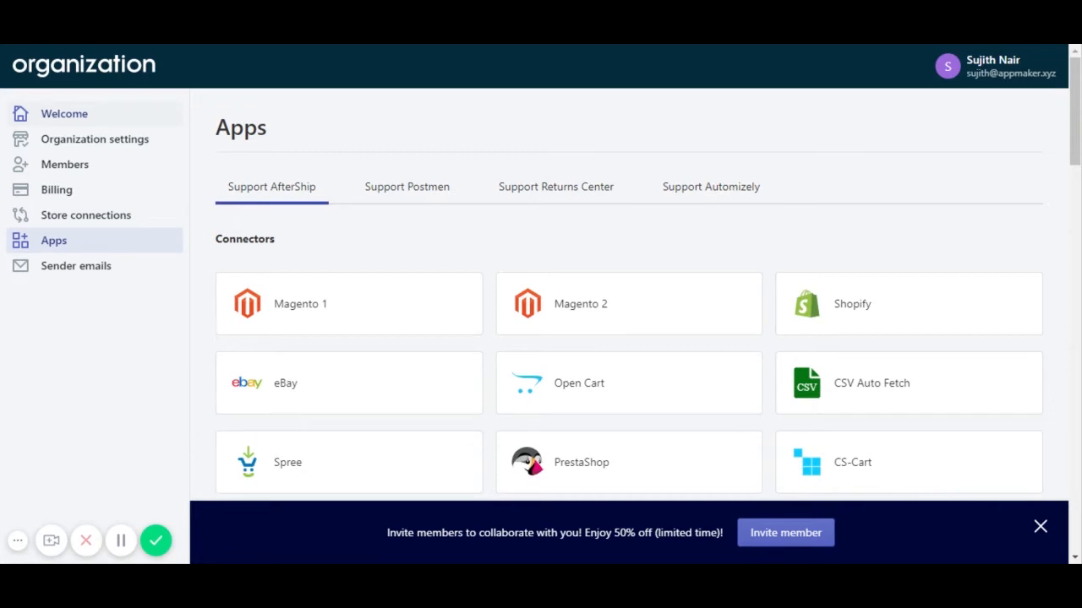
pyautogui.click(117, 119)
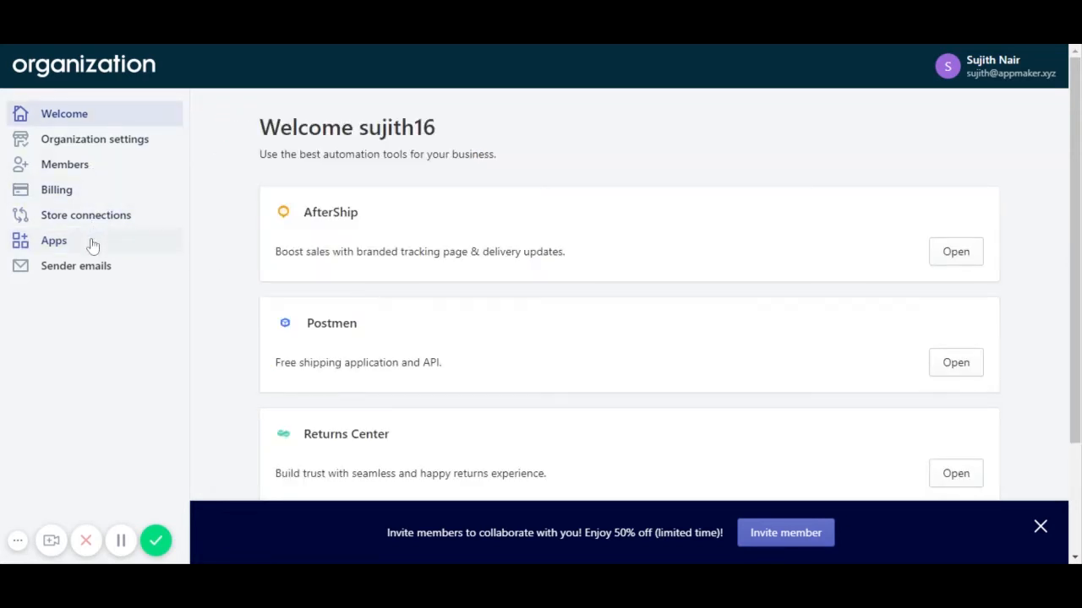
pyautogui.click(93, 244)
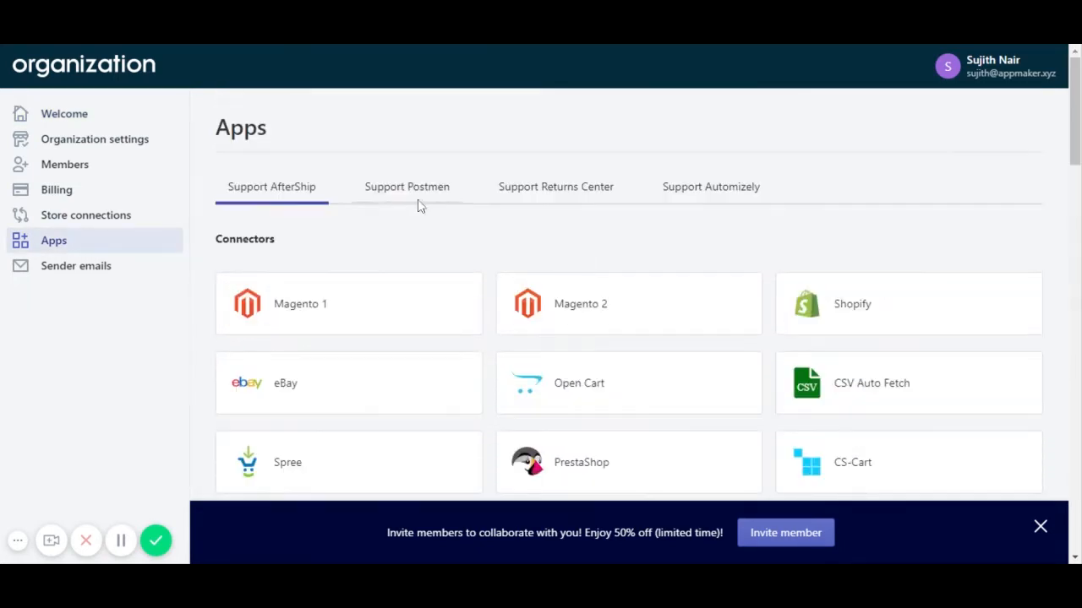
pyautogui.click(1041, 526)
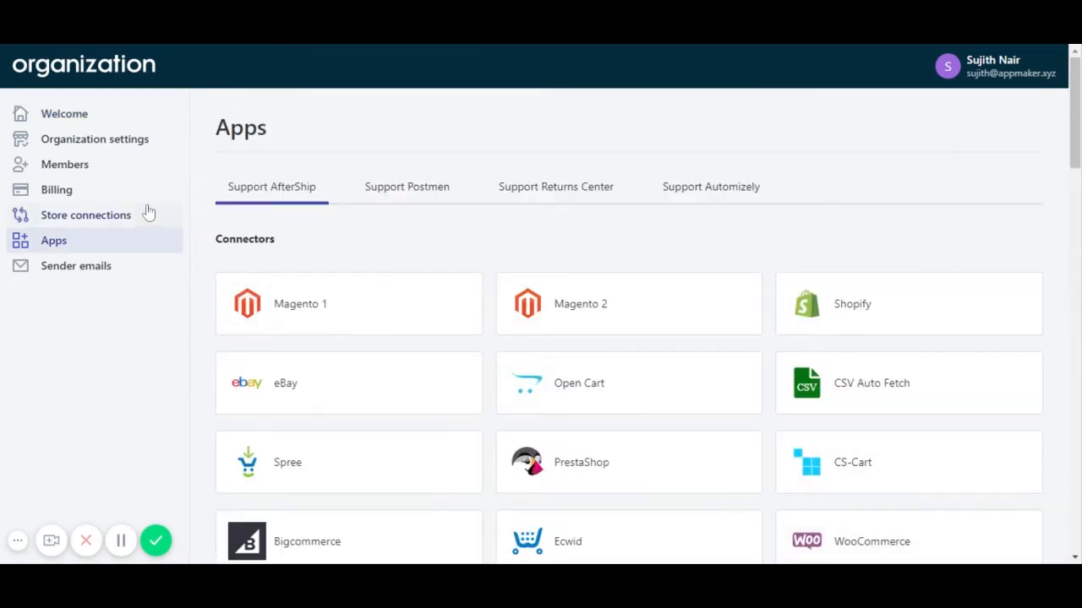
pyautogui.scroll(-3, 545, 266)
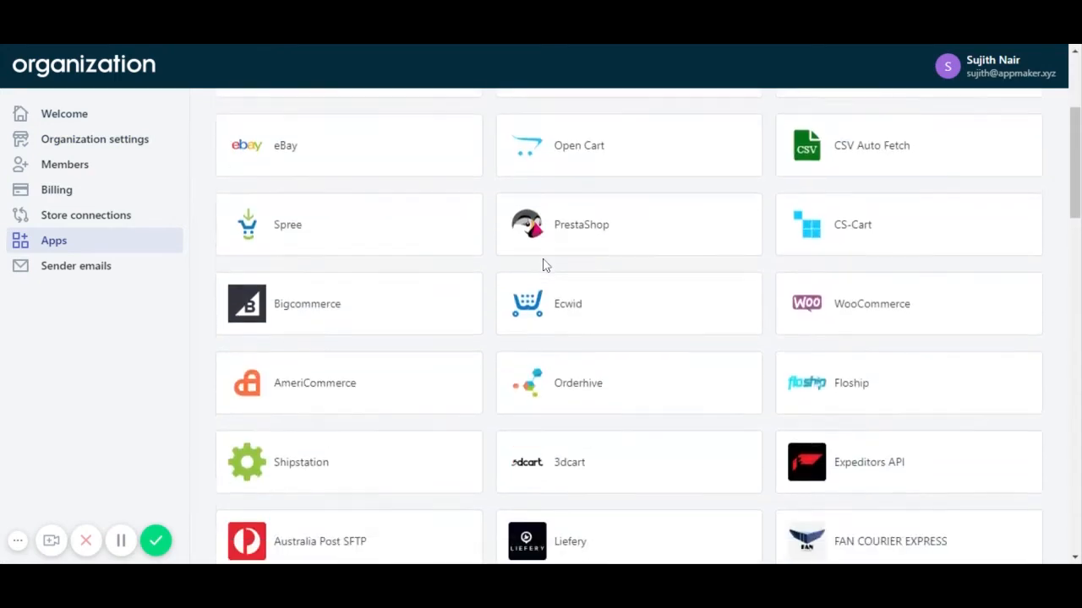
pyautogui.scroll(-3, 545, 265)
pyautogui.scroll(3, 544, 266)
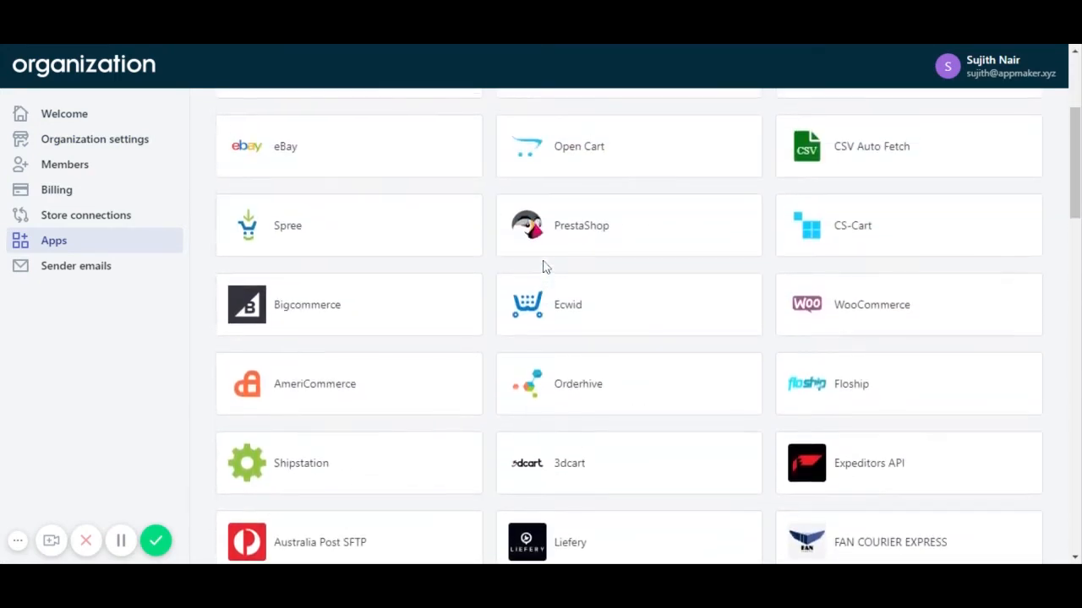
pyautogui.scroll(2, 543, 265)
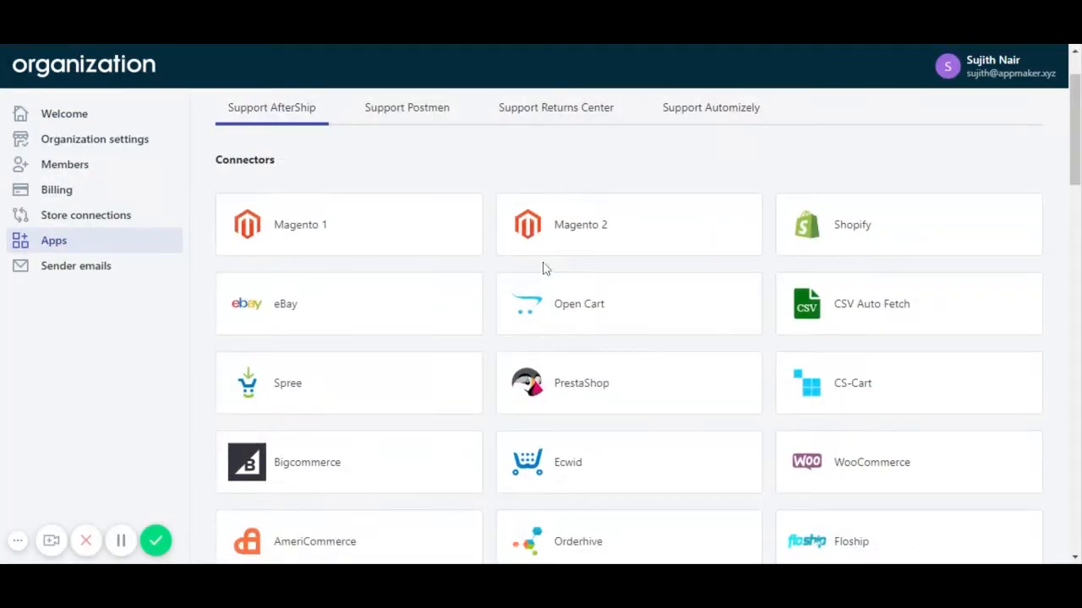
# - Open the WooCommerce connector and paste the store's URL into Store Url
pyautogui.click(857, 471)
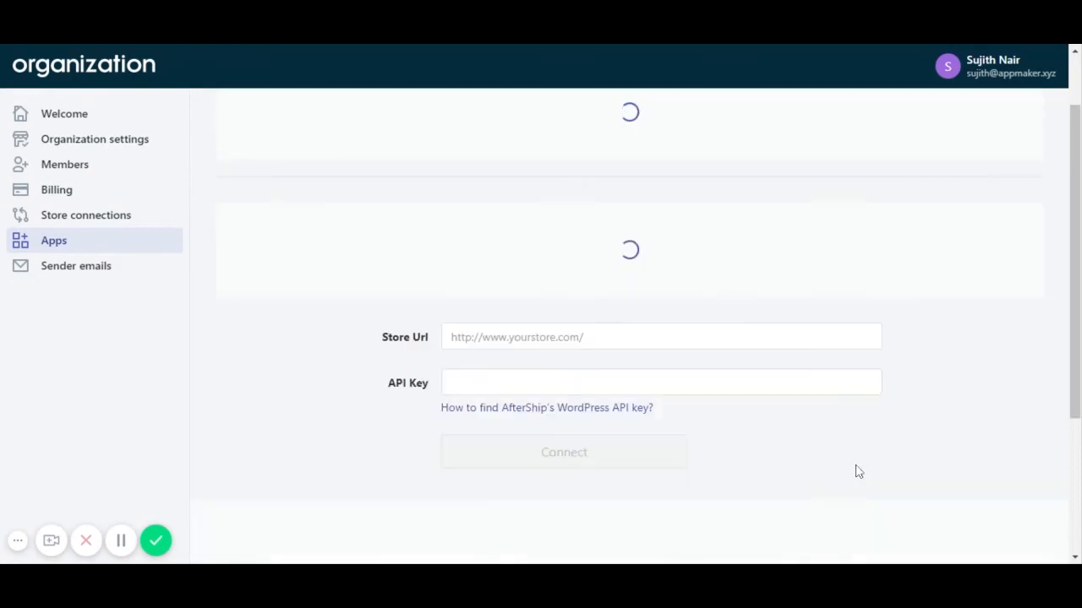
pyautogui.scroll(-1, 430, 319)
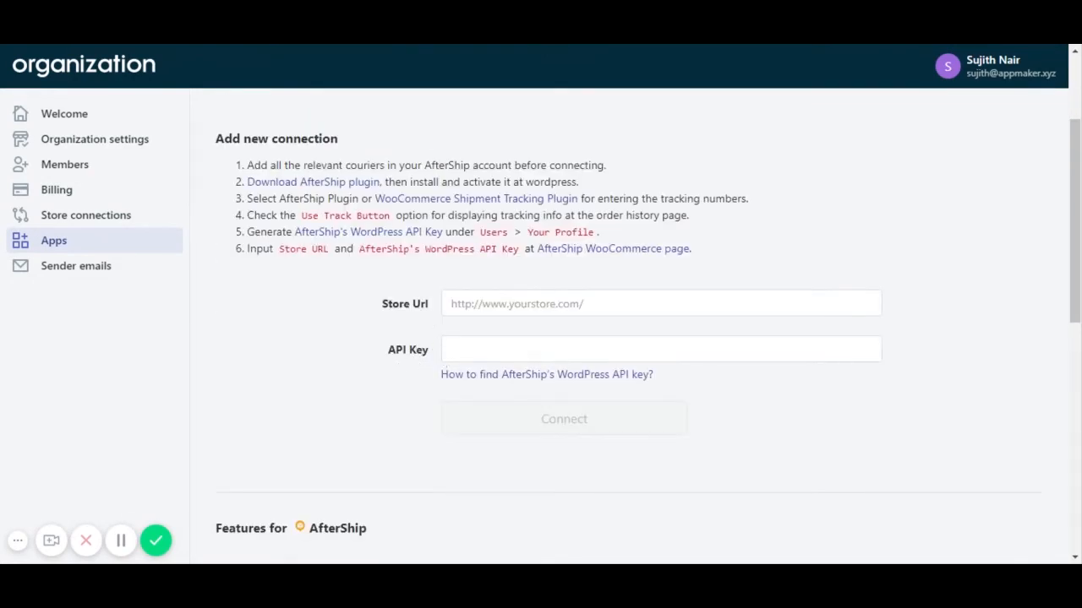
pyautogui.click(524, 303)
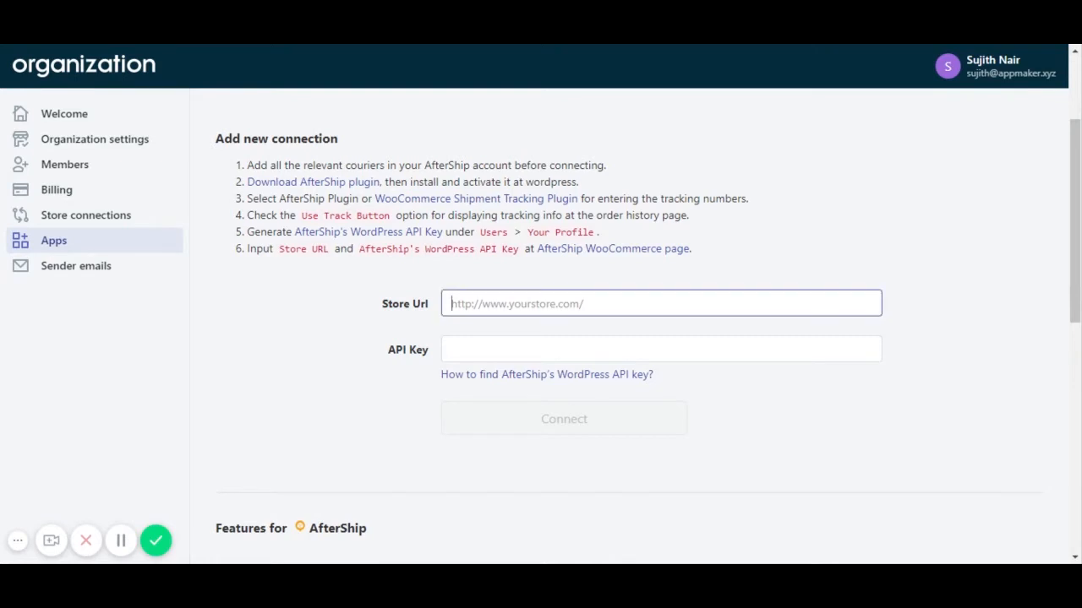
pyautogui.write('http://sujith.site.shopilder.com/')
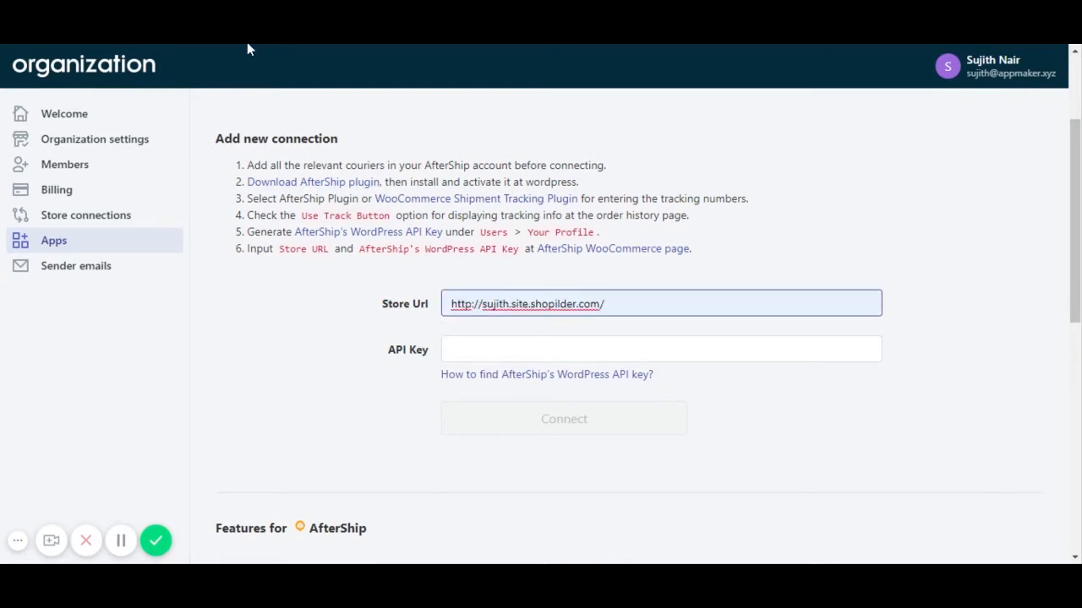
pyautogui.click(247, 44)
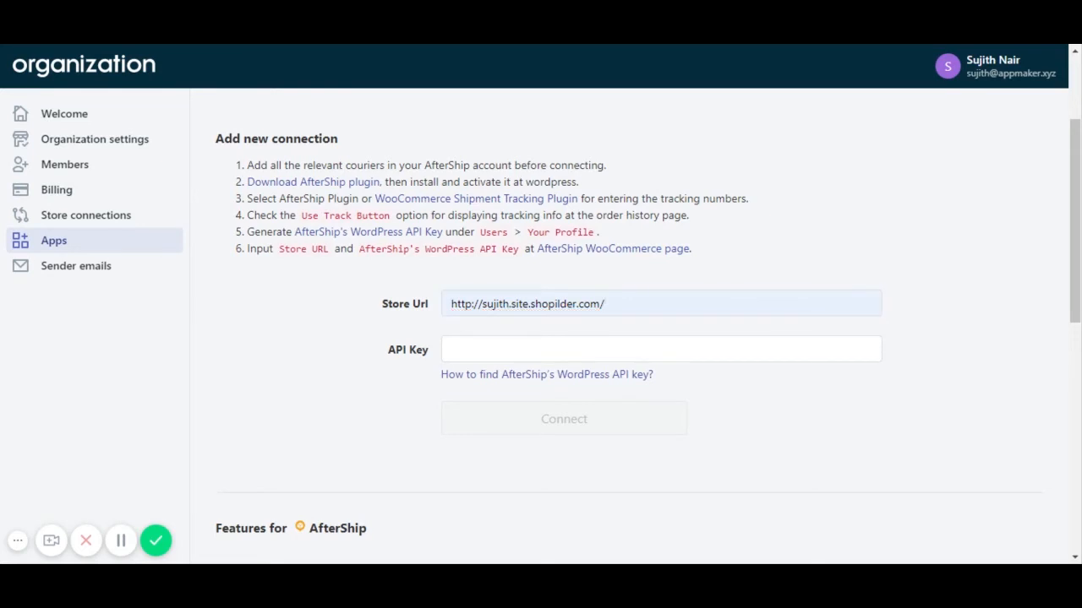
# - Copy the AfterShip WordPress API key from the WordPress Your Profile page
pyautogui.click(253, 44)
pyautogui.scroll(-3, 275, 283)
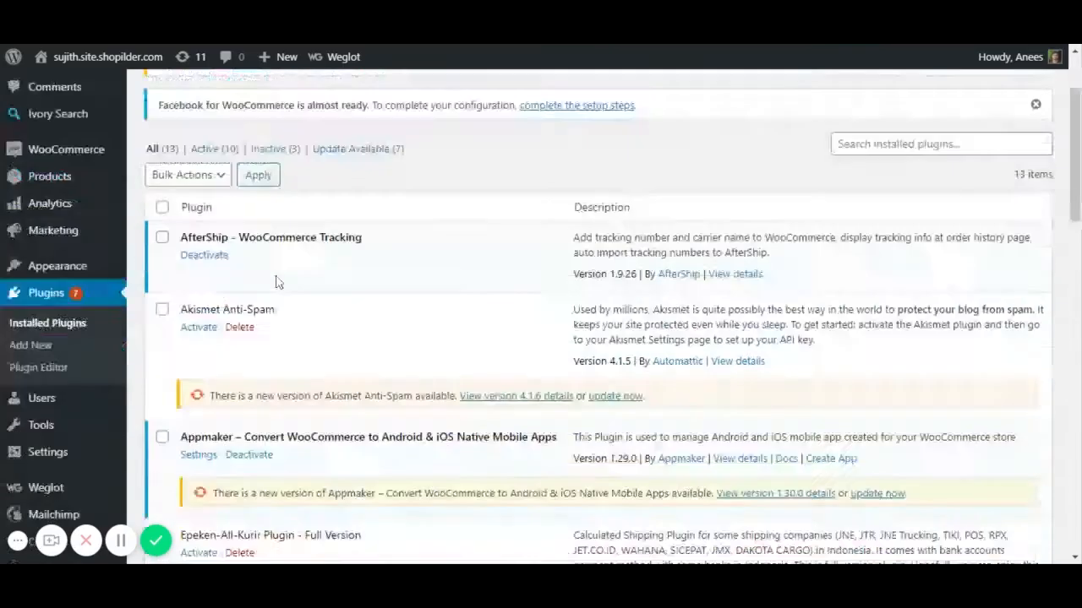
pyautogui.scroll(2, 263, 276)
pyautogui.scroll(-2, 254, 275)
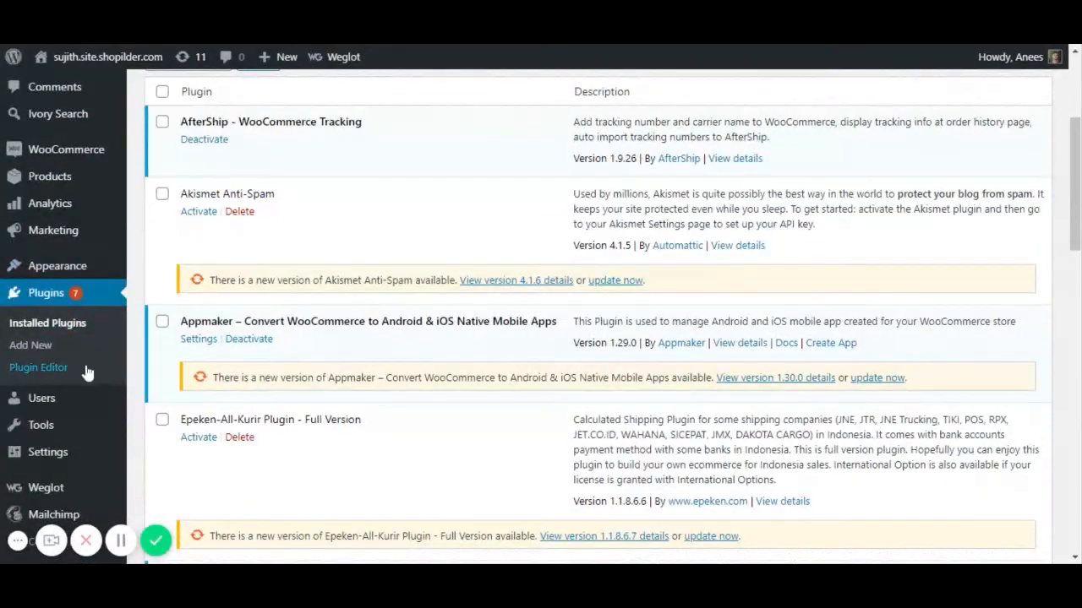
pyautogui.moveTo(80, 410)
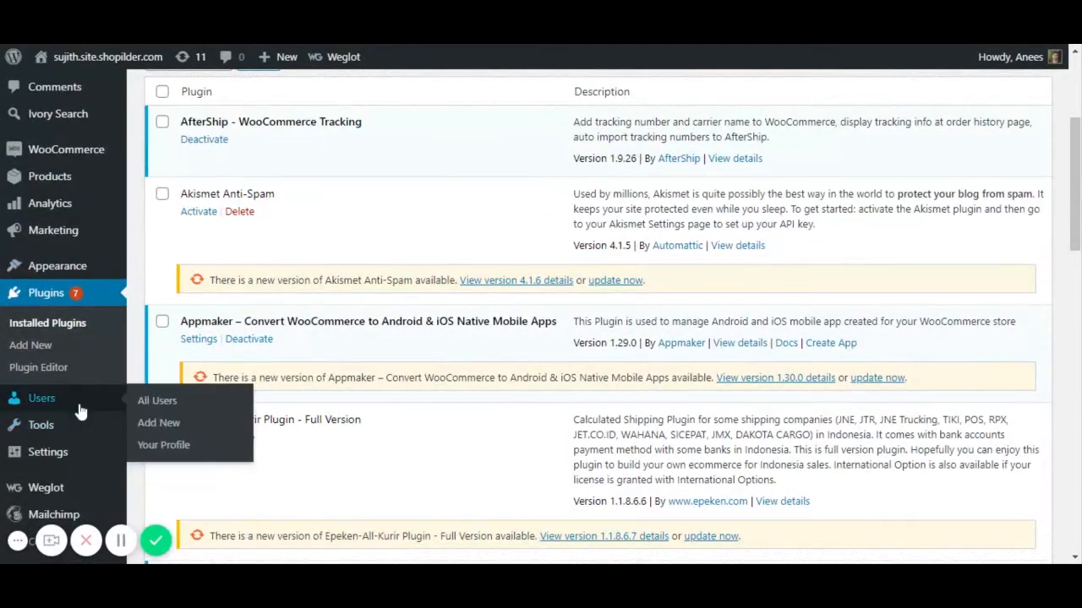
pyautogui.click(152, 446)
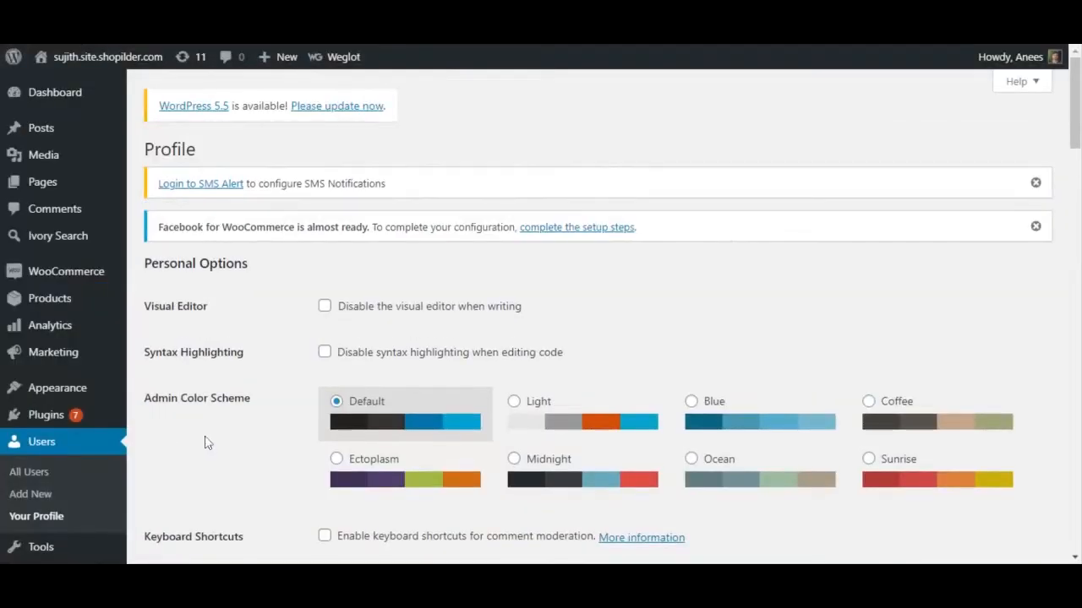
pyautogui.scroll(-15, 374, 403)
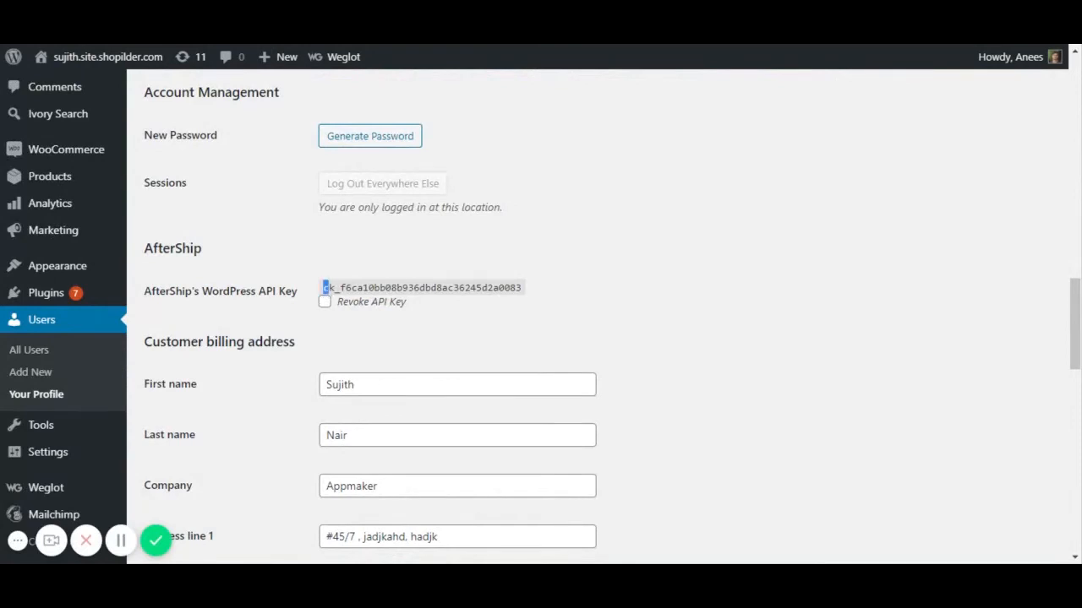
pyautogui.moveTo(324, 288); pyautogui.dragTo(521, 288)
pyautogui.hotkey('ctrl', 'c')
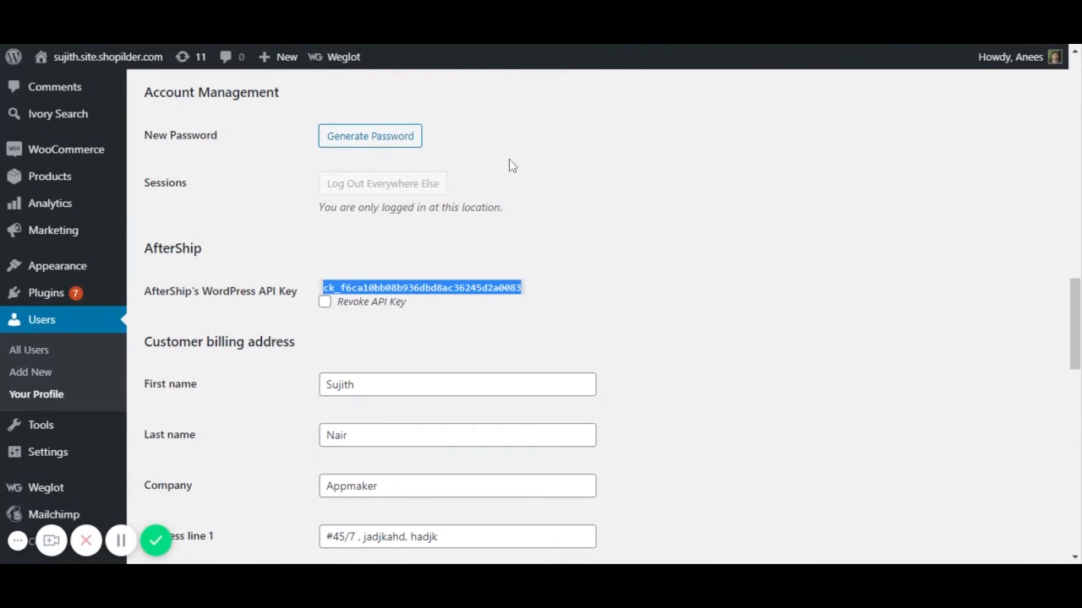
pyautogui.click(914, 44)
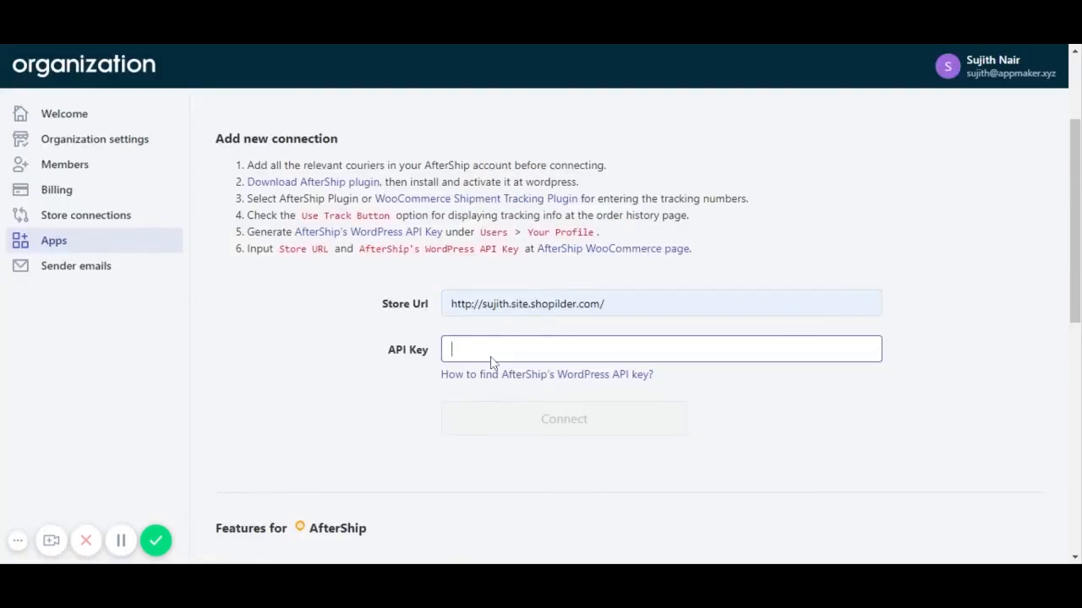
# - Paste the API key into AfterShip's API Key field and connect the store
pyautogui.hotkey('ctrl', 'v')
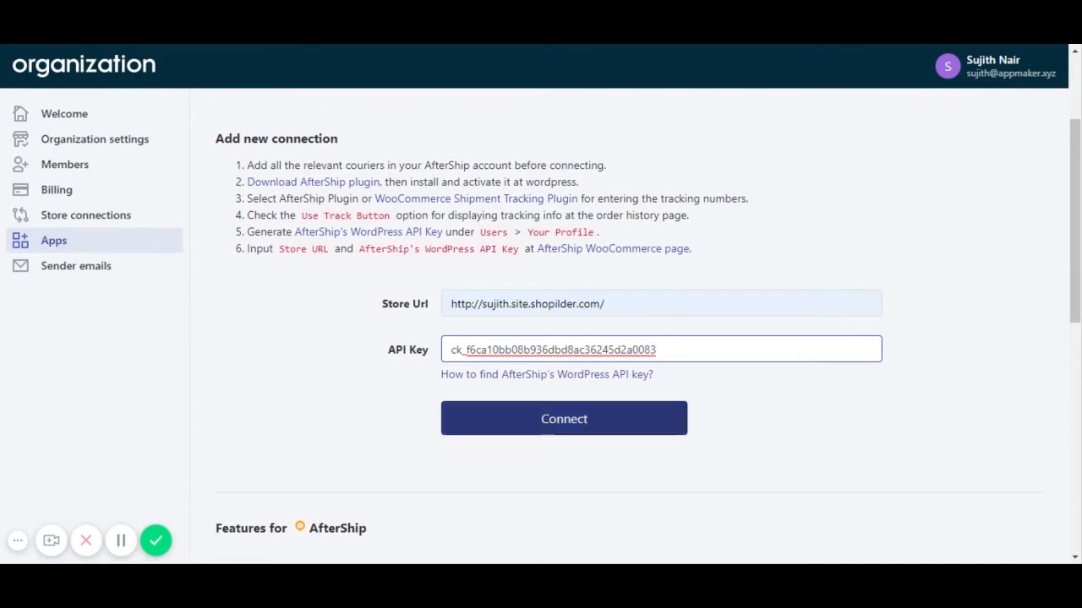
pyautogui.click(545, 422)
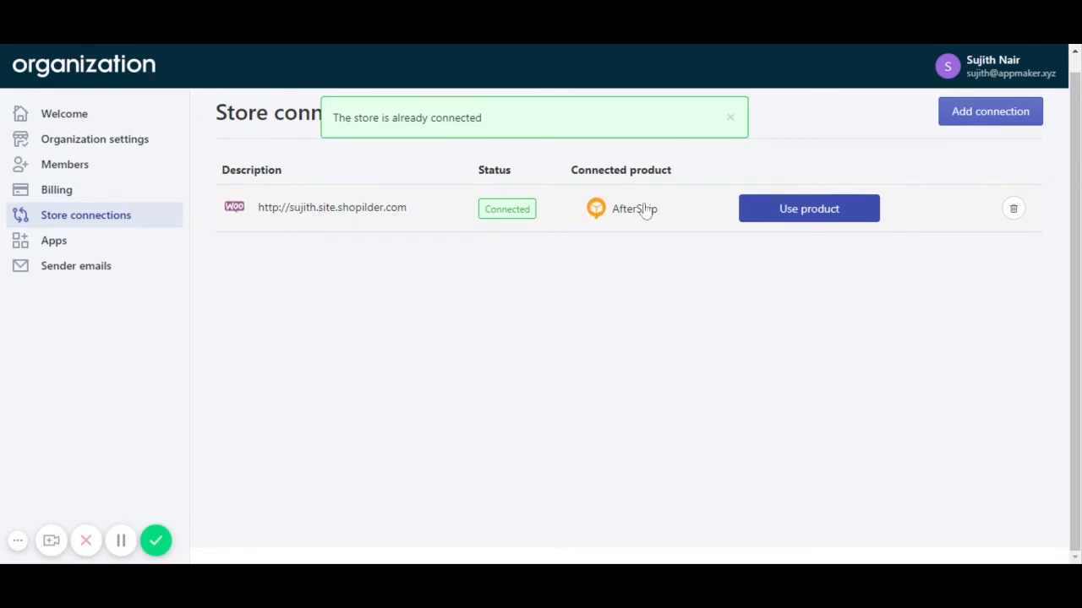
# - Choose Use product to start using AfterShip with the connected WooCommerce store
pyautogui.click(794, 213)
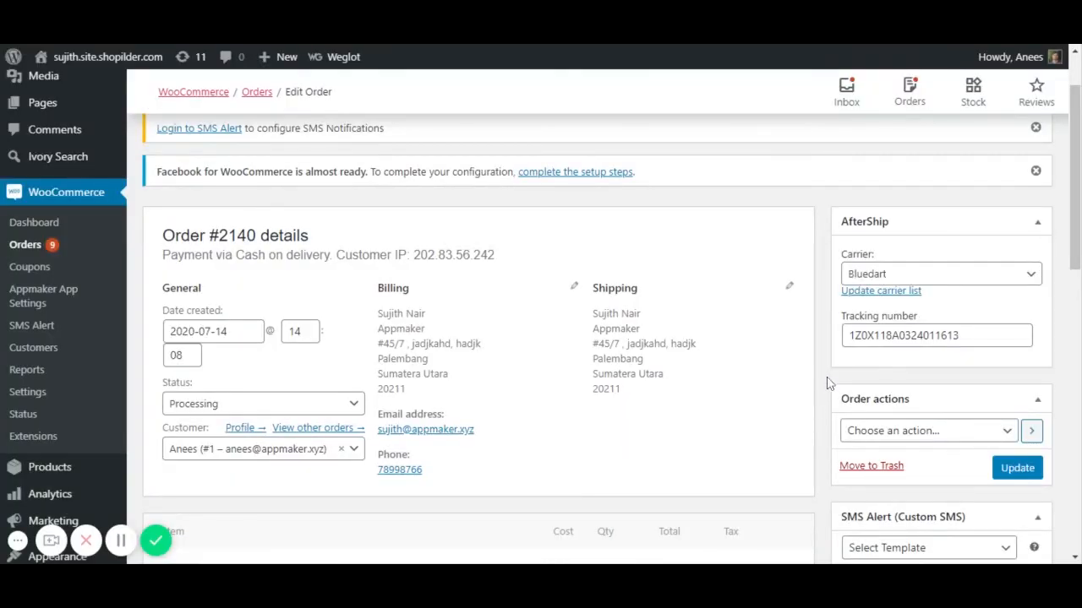
pyautogui.scroll(-1, 832, 363)
pyautogui.scroll(1, 837, 342)
# - In the AfterShip settings, add FedEx to the couriers list
pyautogui.click(877, 292)
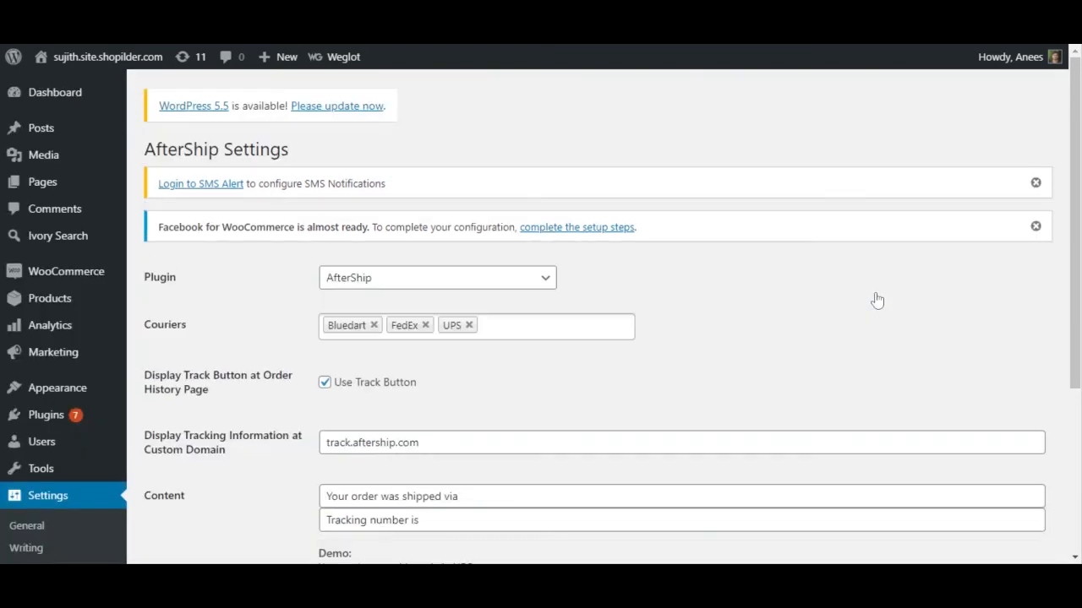
pyautogui.click(443, 288)
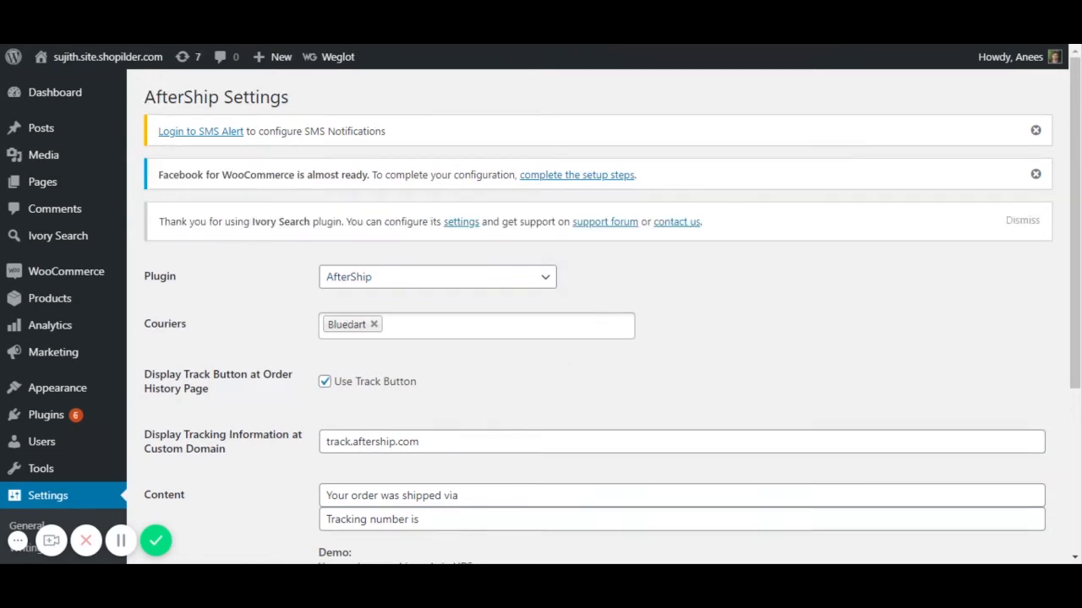
pyautogui.click(439, 326)
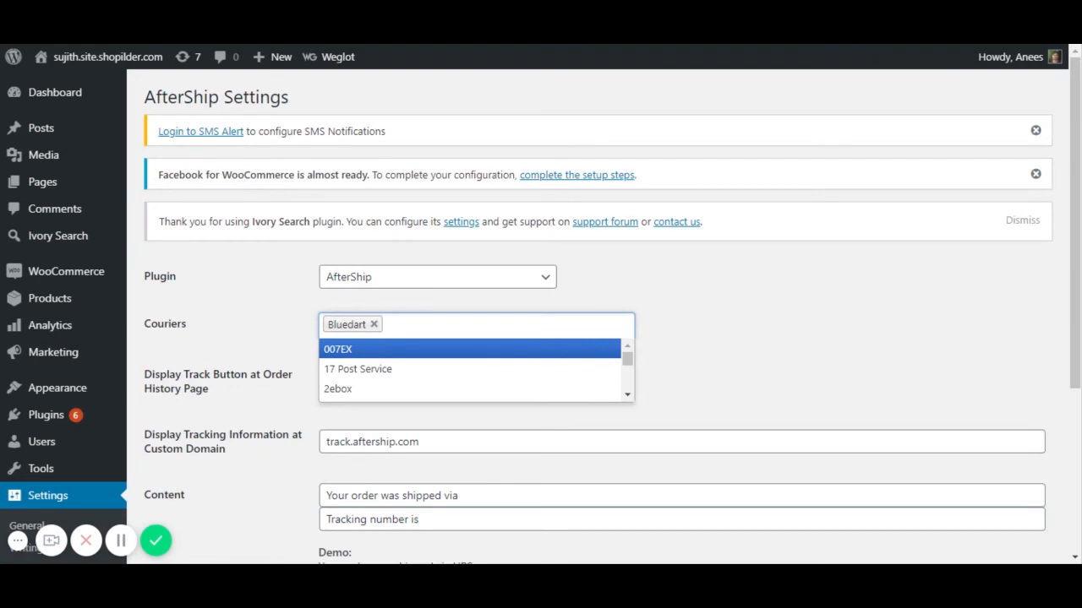
pyautogui.write('fed')
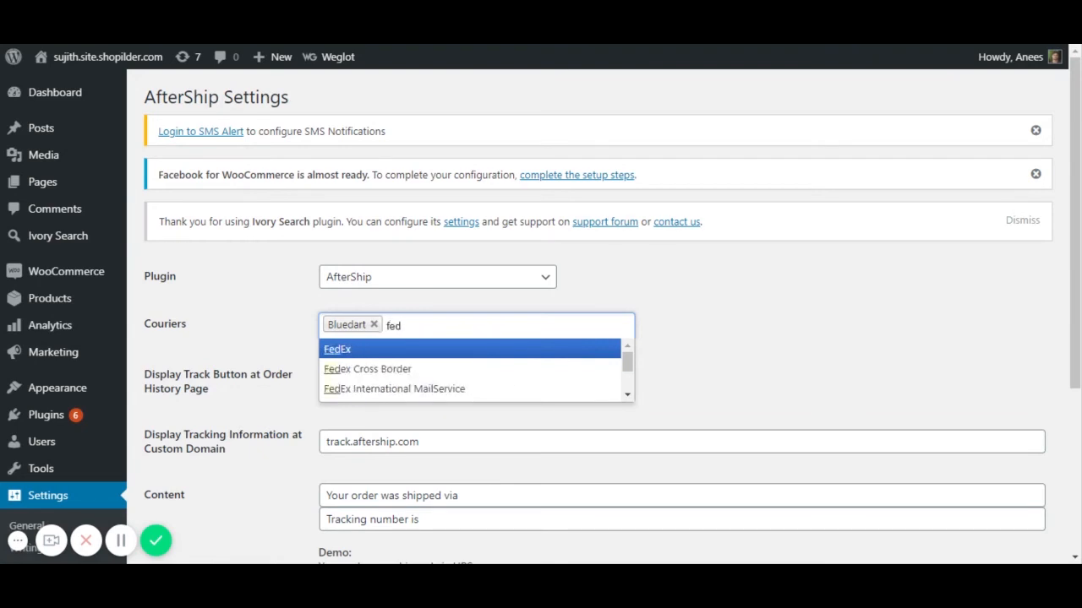
pyautogui.click(391, 350)
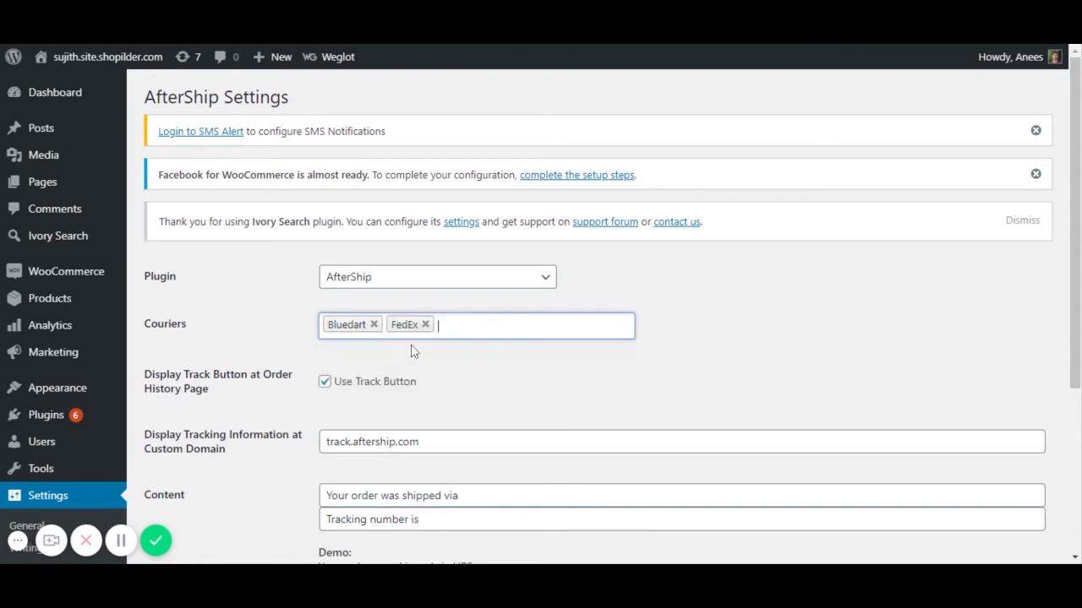
# - Add UPS as a courier and save the AfterShip settings
pyautogui.write('u')
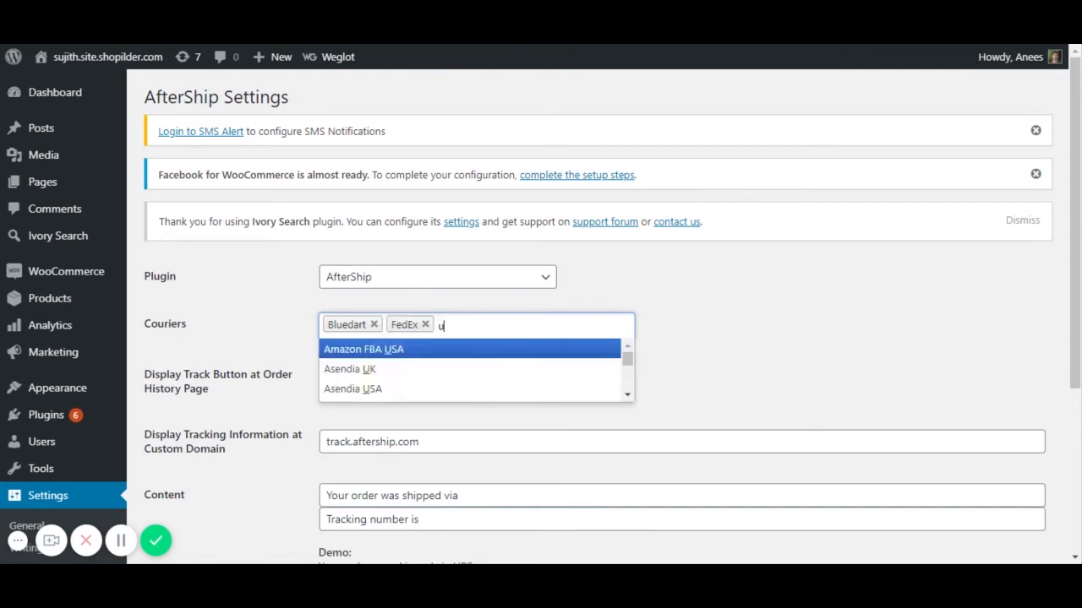
pyautogui.write('p')
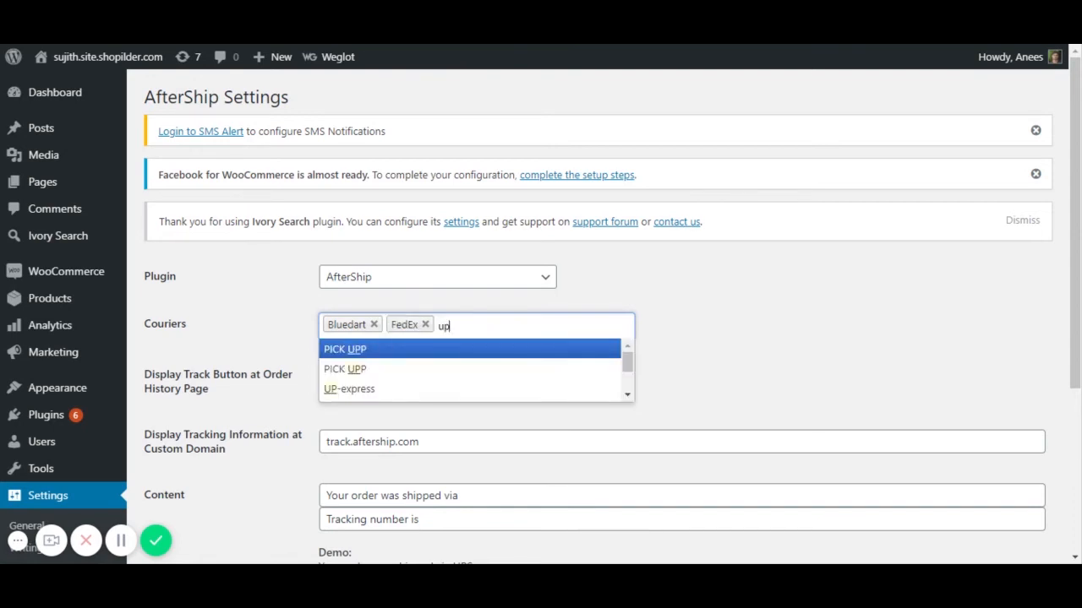
pyautogui.write('s')
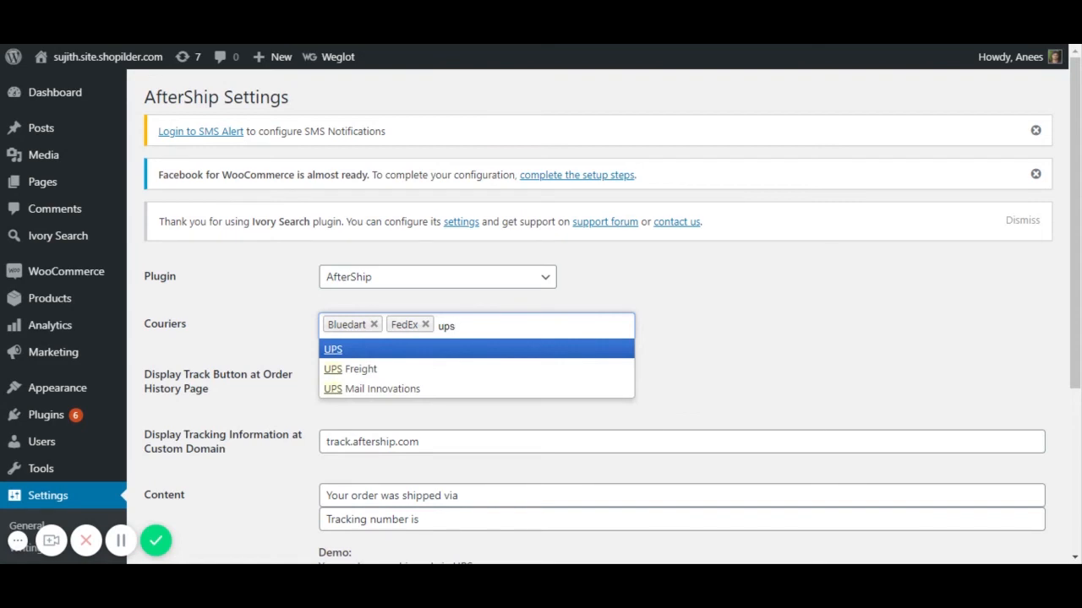
pyautogui.press('Return')
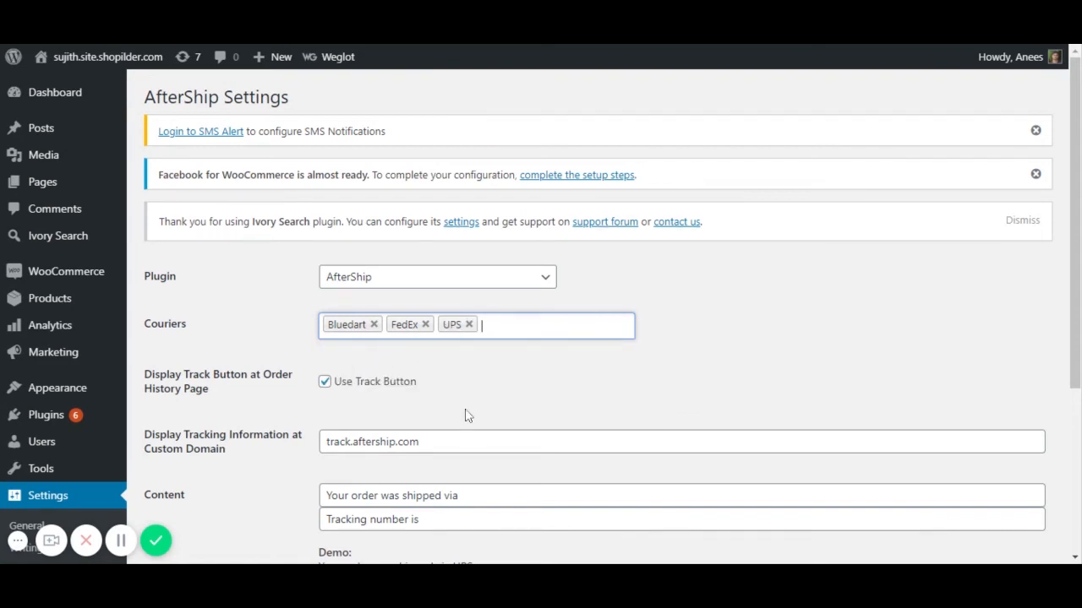
pyautogui.scroll(-1, 465, 415)
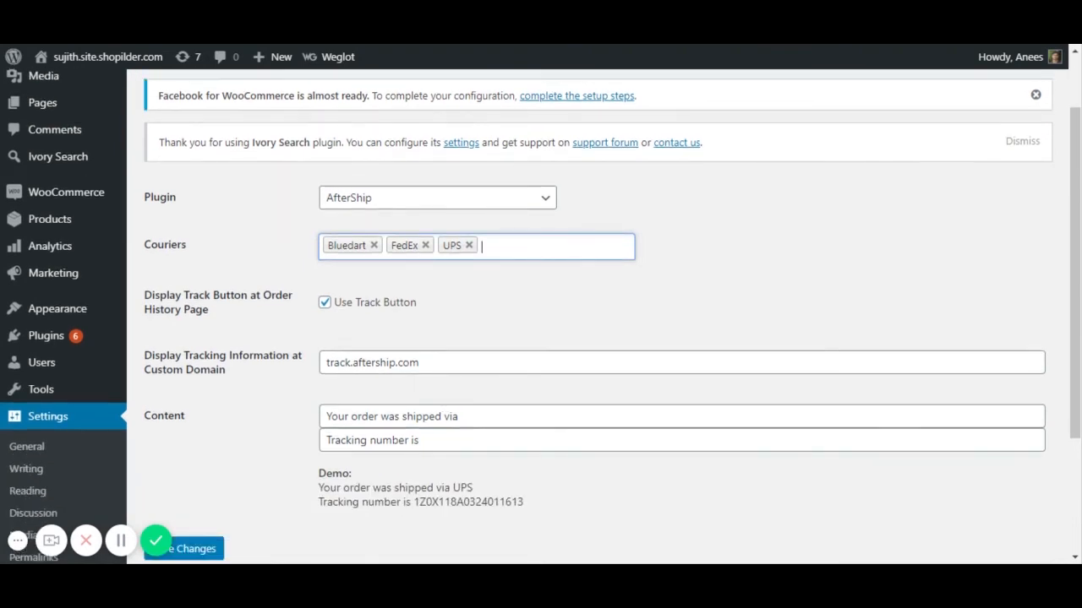
pyautogui.scroll(-2, 380, 407)
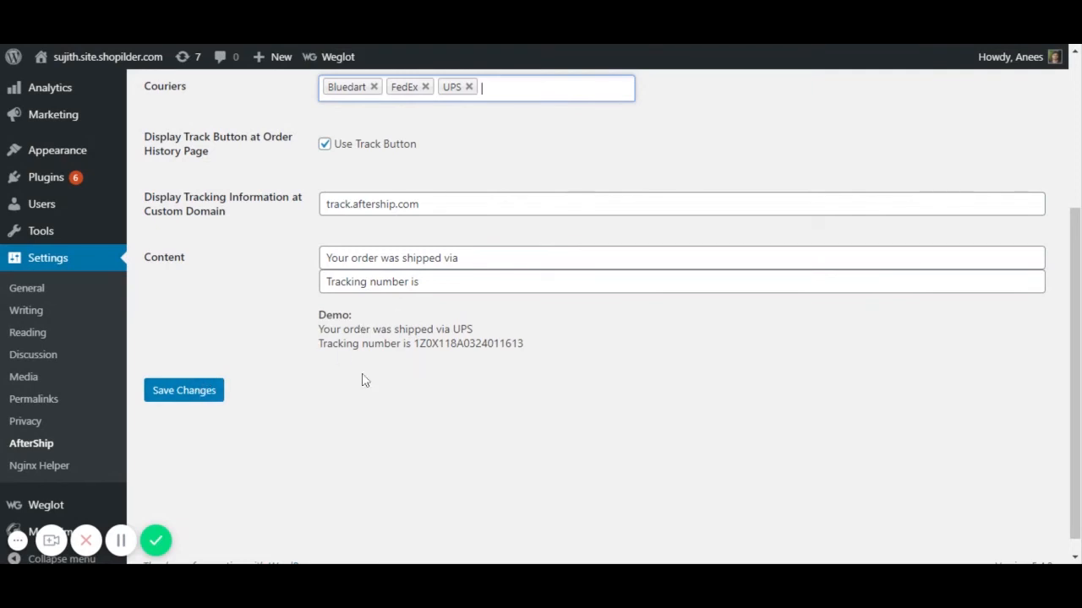
pyautogui.click(192, 394)
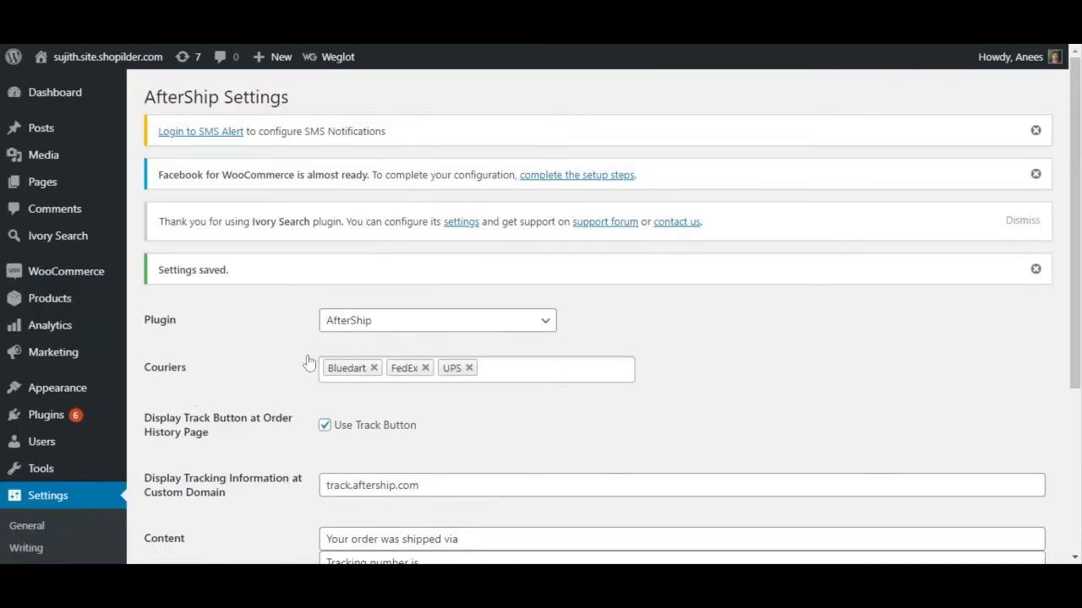
pyautogui.scroll(-3, 151, 160)
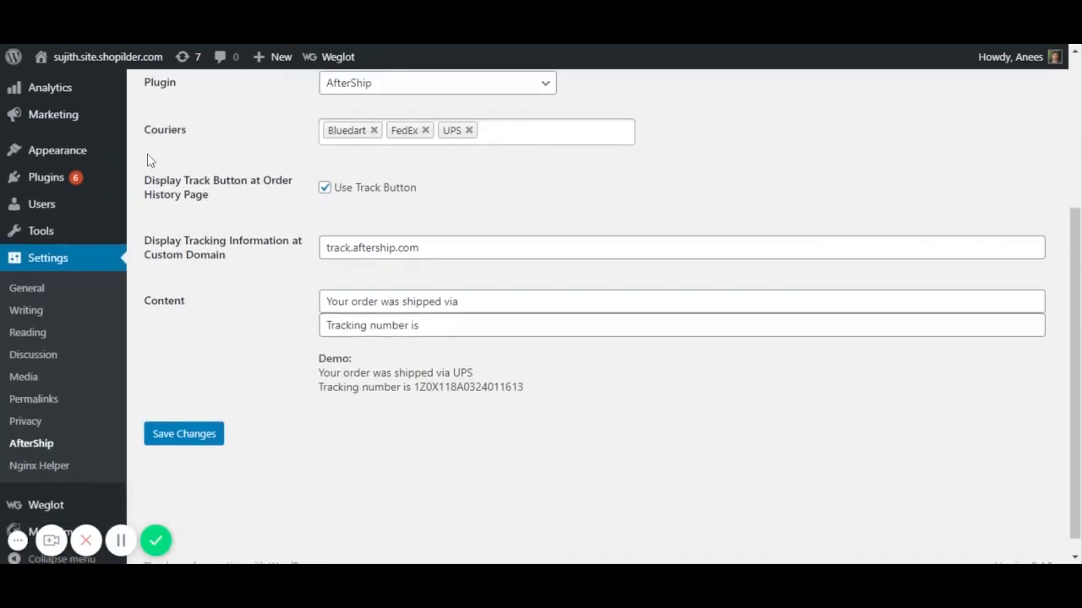
pyautogui.scroll(2, 149, 161)
pyautogui.moveTo(61, 203)
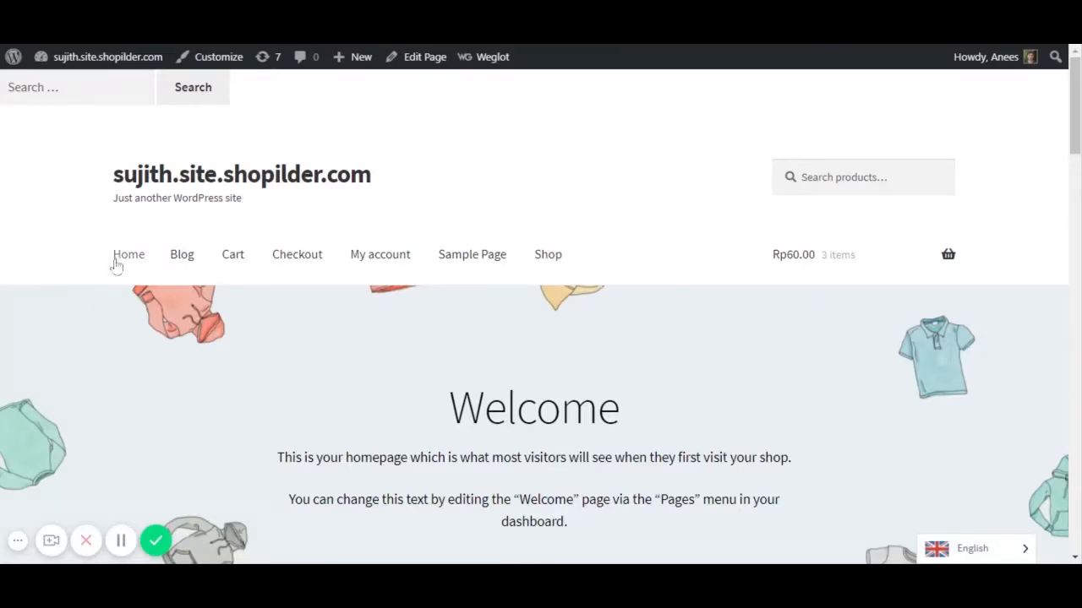
# - Add Ambi Pur Air Citrus Power Fresh Boost, 275 g from the Shop page to the cart, then view the cart
pyautogui.click(533, 260)
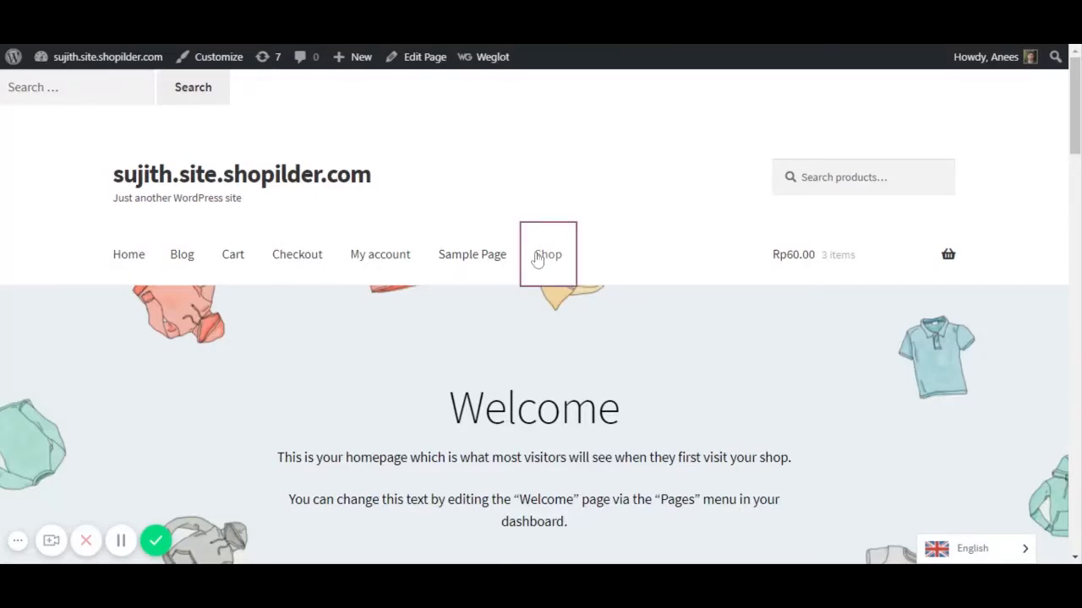
pyautogui.scroll(-15, 528, 253)
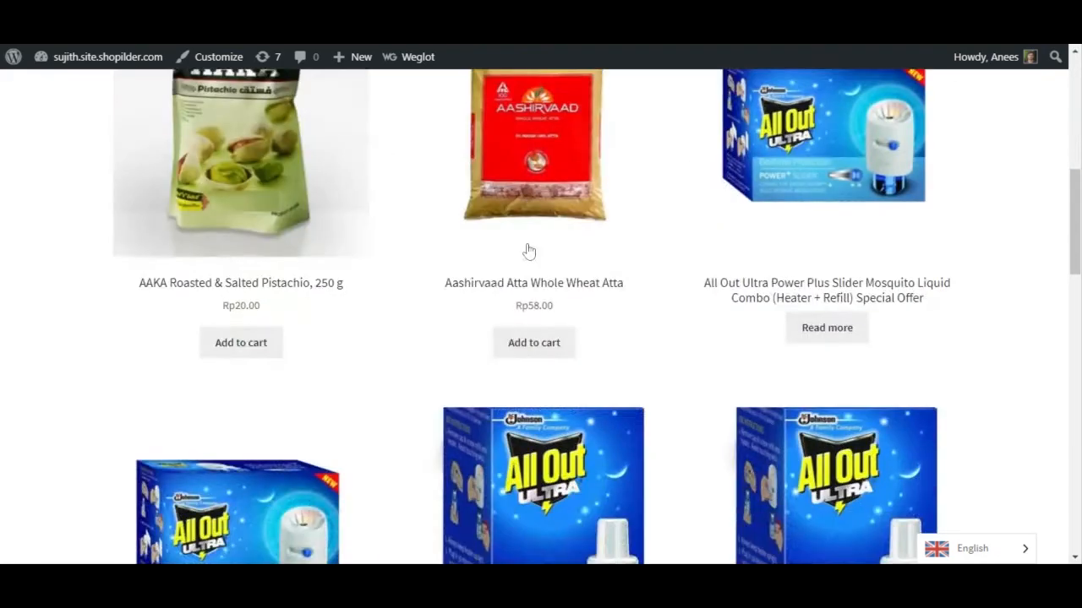
pyautogui.scroll(-6, 609, 203)
pyautogui.scroll(-4, 575, 213)
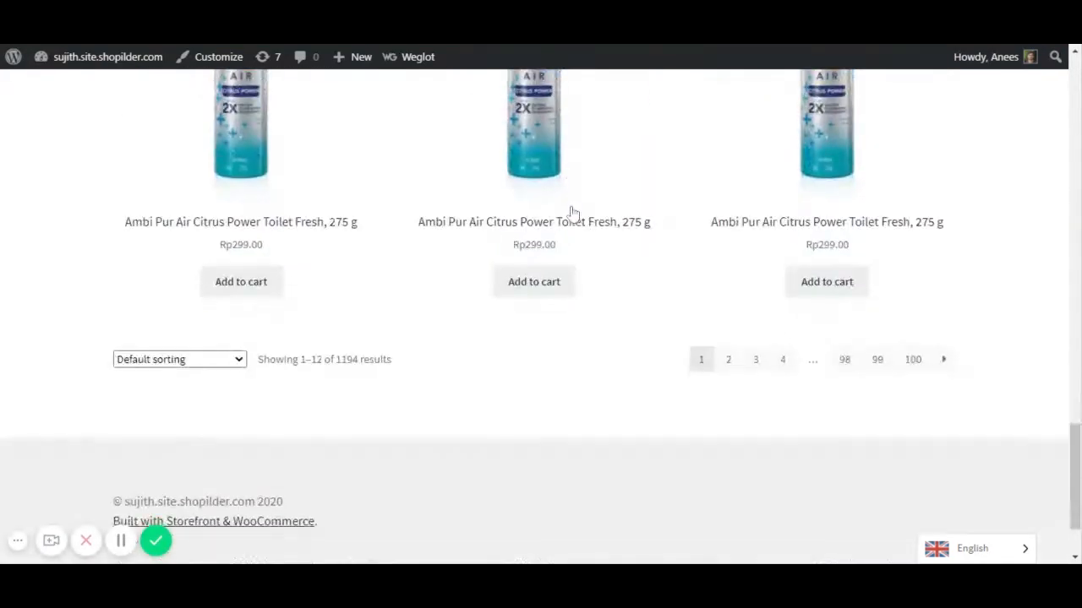
pyautogui.scroll(8, 572, 212)
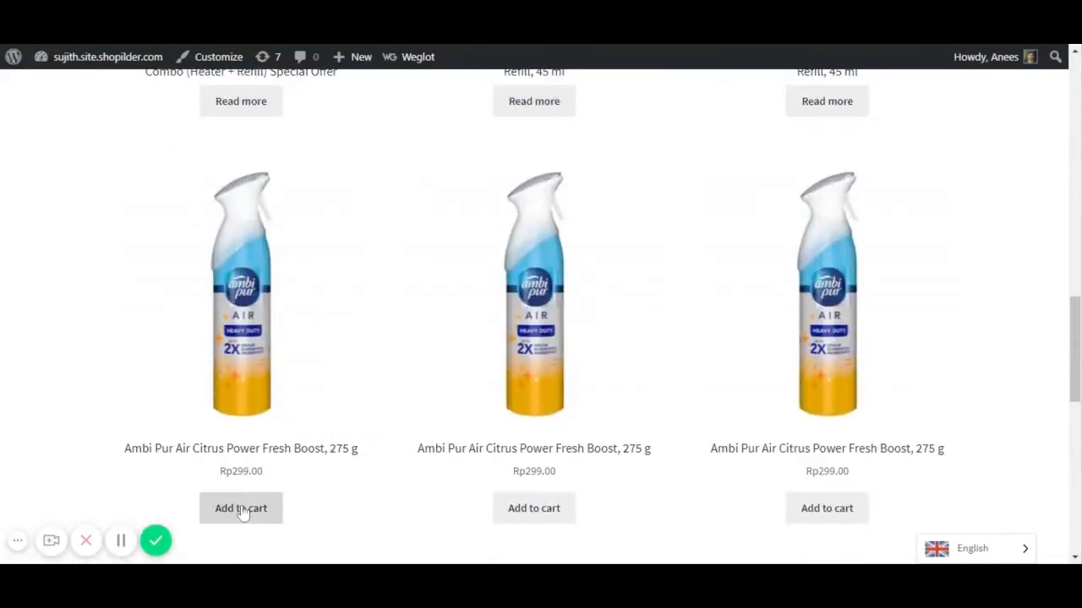
pyautogui.click(242, 511)
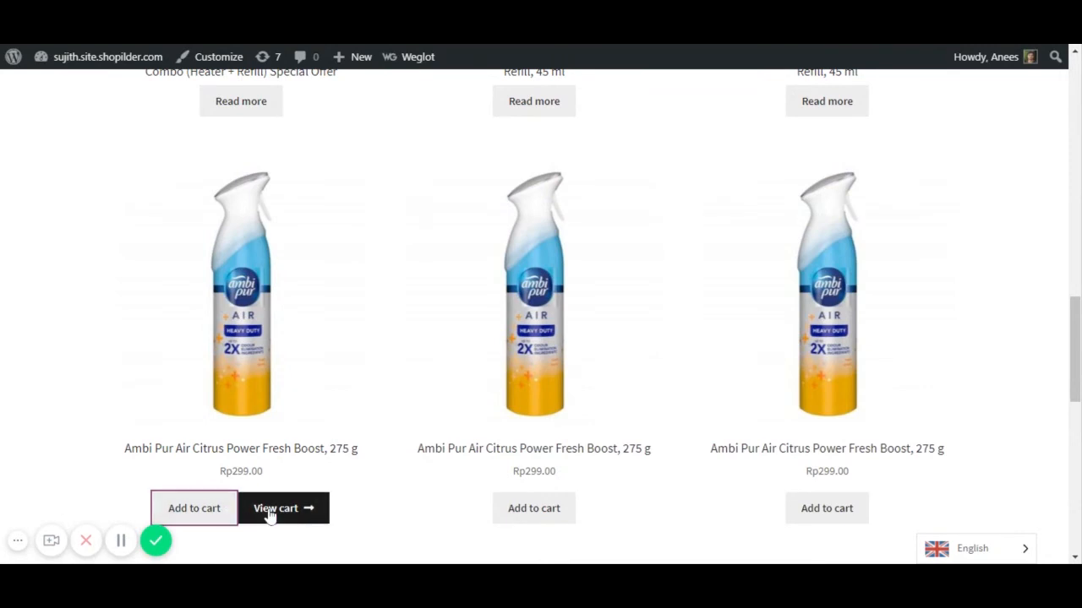
pyautogui.click(270, 510)
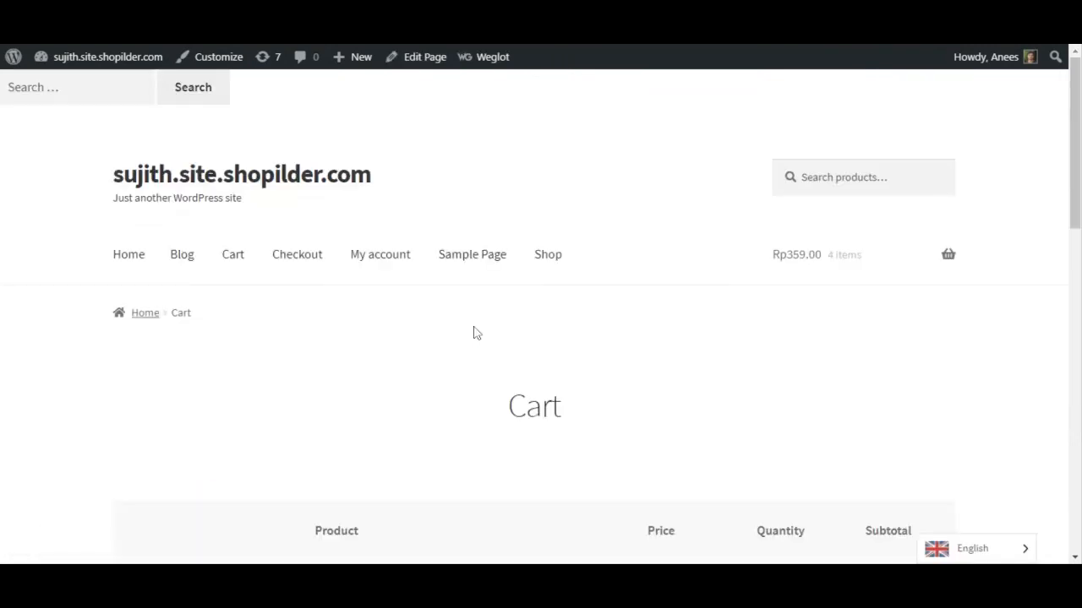
# - Review the pistachio and air freshener in the cart and proceed to checkout
pyautogui.scroll(-5, 681, 311)
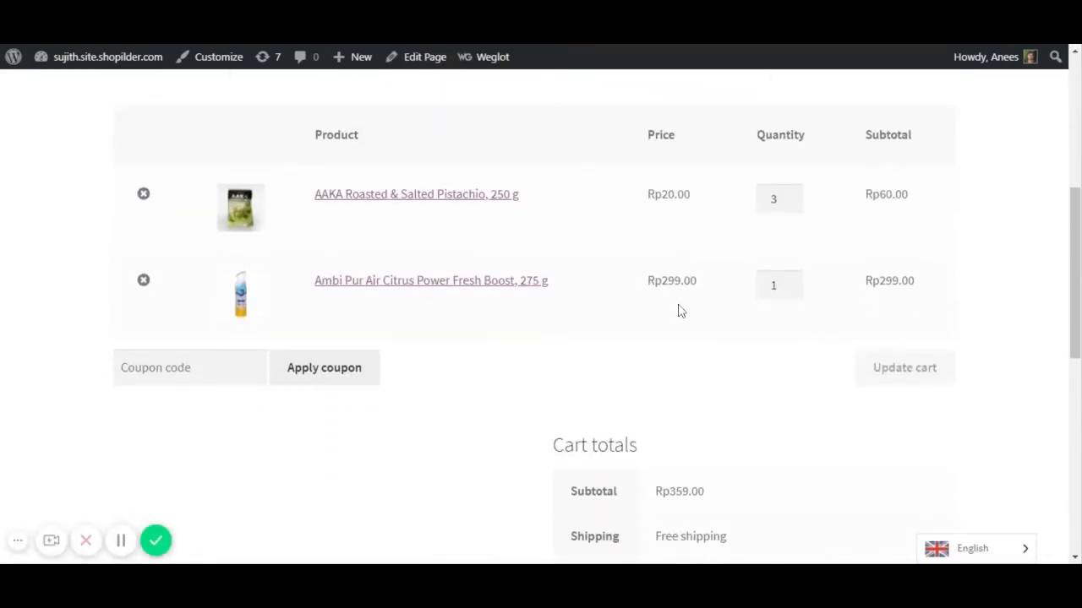
pyautogui.scroll(1, 774, 261)
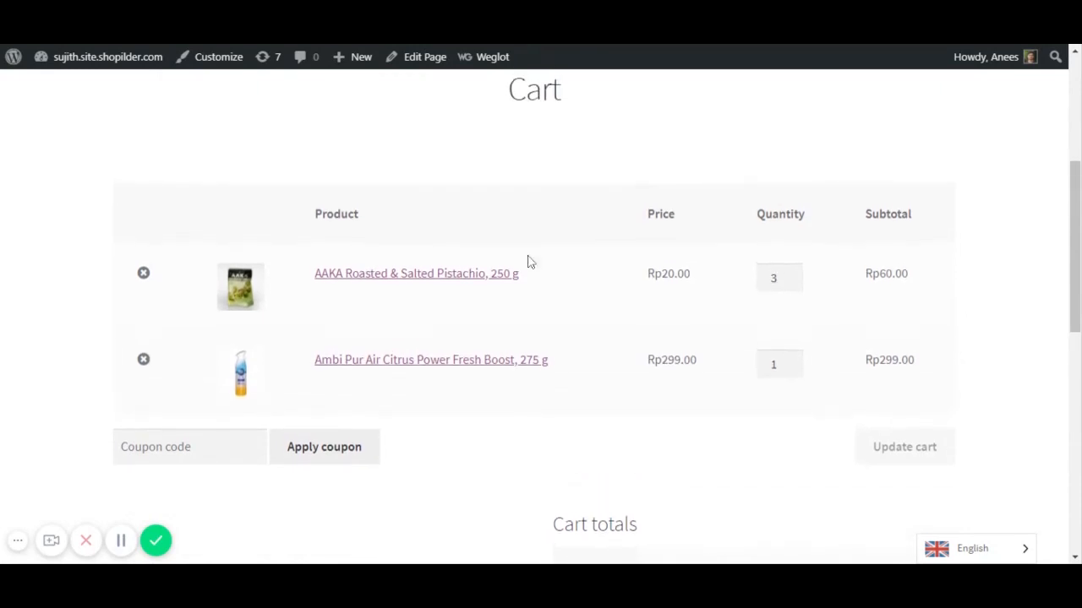
pyautogui.scroll(-5, 712, 341)
pyautogui.scroll(3, 695, 325)
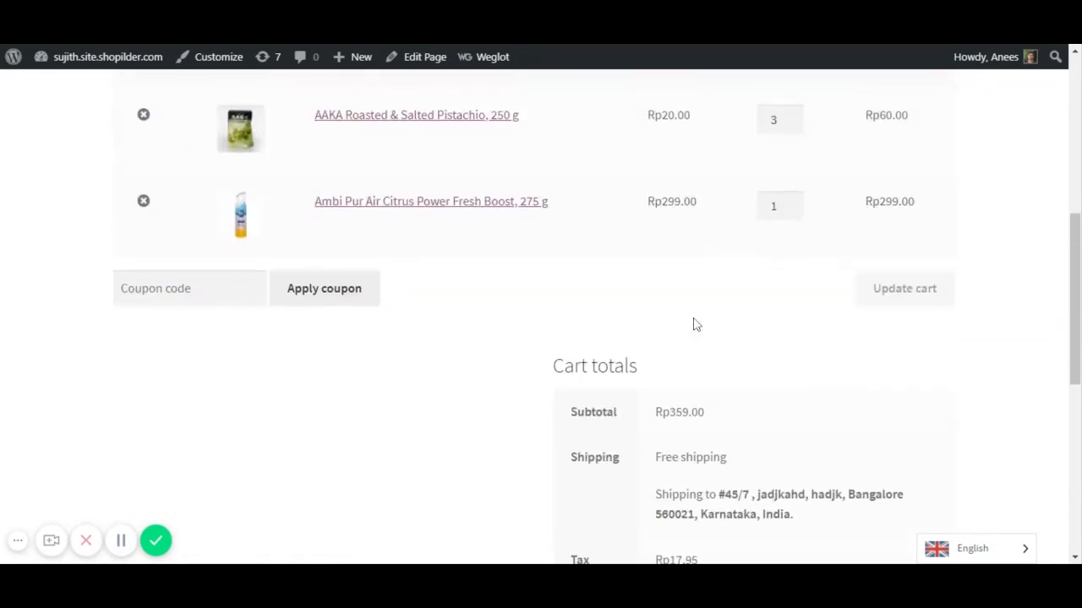
pyautogui.scroll(-4, 693, 325)
pyautogui.scroll(4, 592, 317)
pyautogui.scroll(-5, 651, 279)
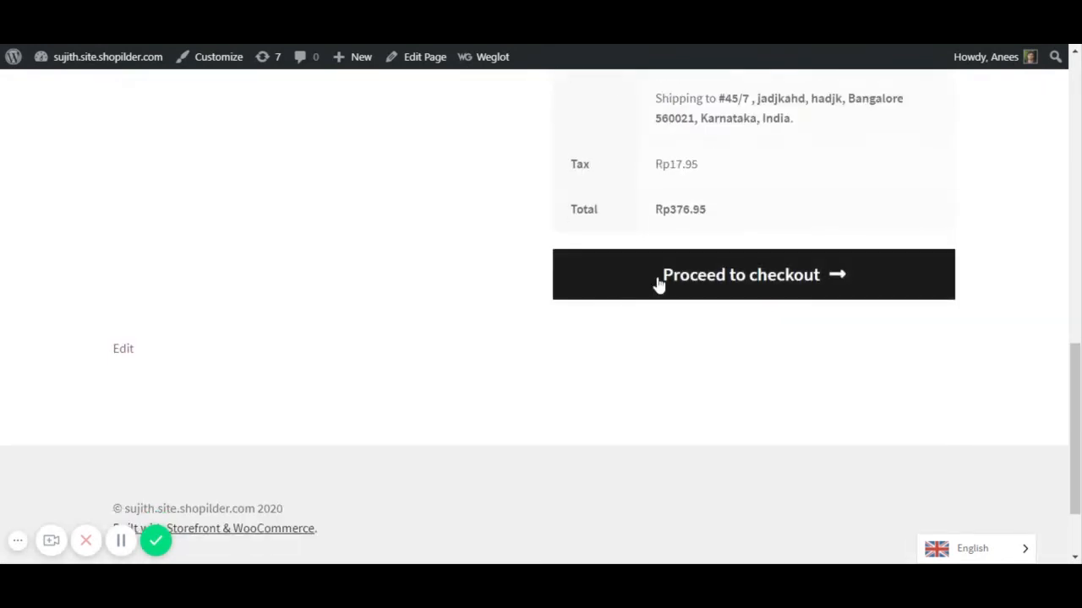
pyautogui.click(736, 286)
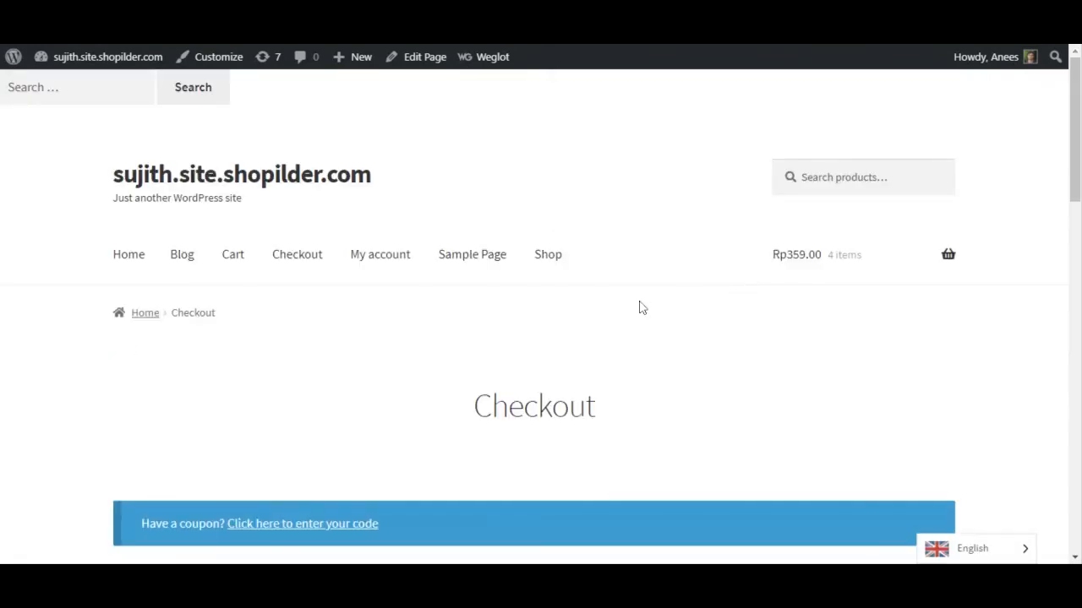
# - Review the billing details and place the Rp376.95 order with cash on delivery
pyautogui.scroll(-3, 639, 307)
pyautogui.scroll(-5, 574, 311)
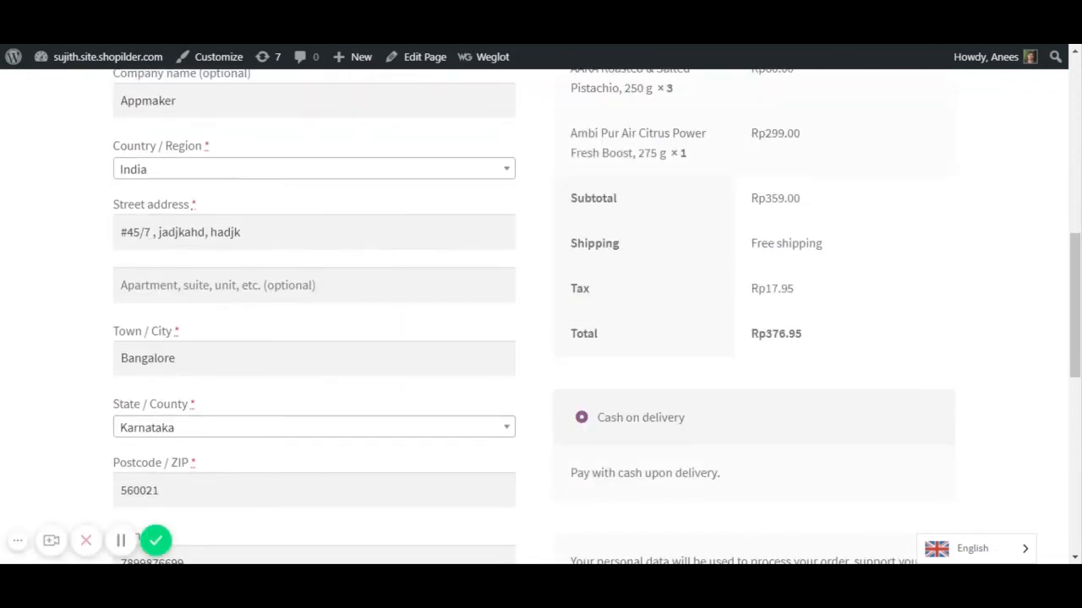
pyautogui.scroll(-3, 242, 130)
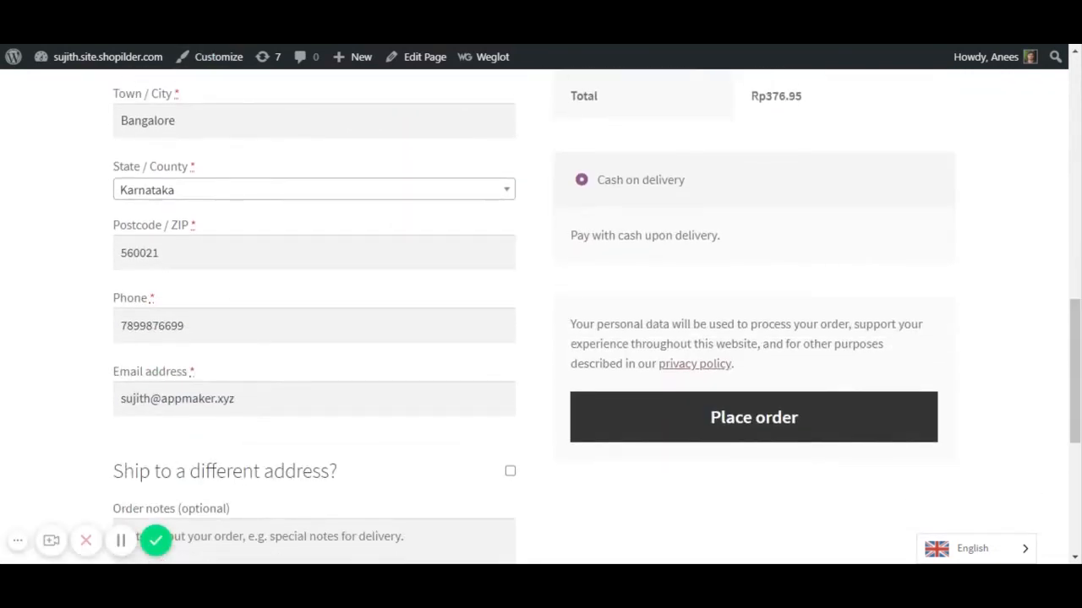
pyautogui.scroll(6, 245, 103)
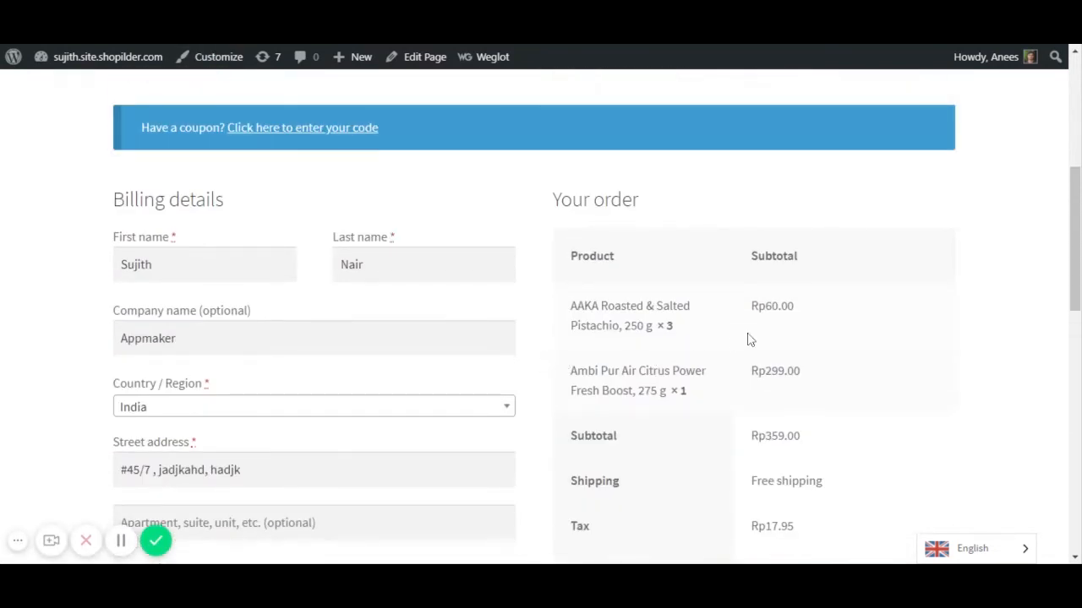
pyautogui.scroll(-5, 784, 325)
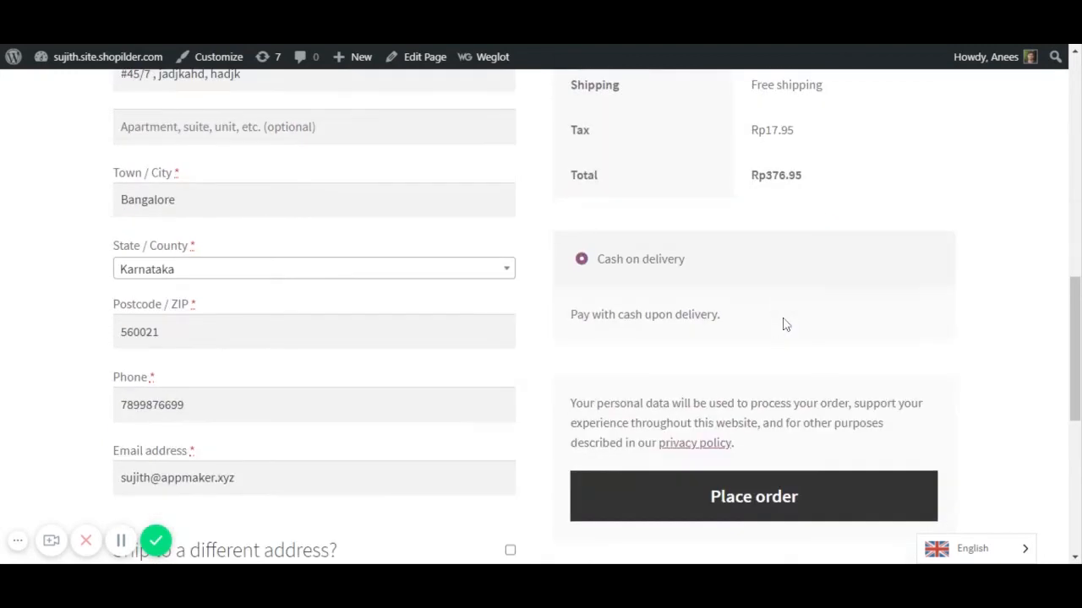
pyautogui.scroll(-3, 738, 259)
pyautogui.scroll(3, 599, 256)
pyautogui.scroll(-3, 749, 278)
pyautogui.click(747, 264)
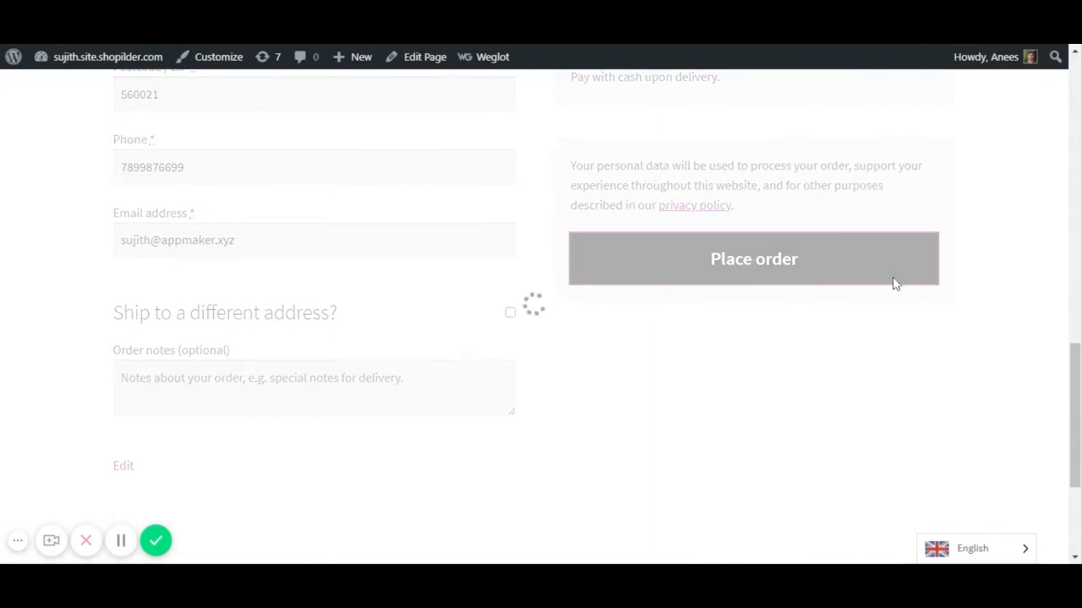
pyautogui.scroll(-2, 667, 329)
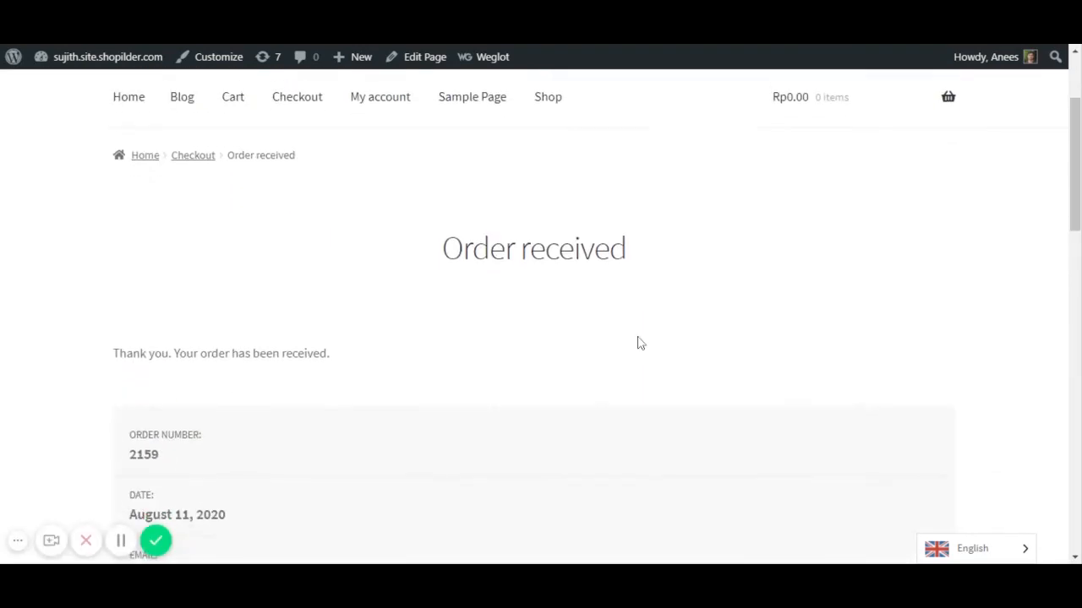
pyautogui.scroll(-5, 364, 348)
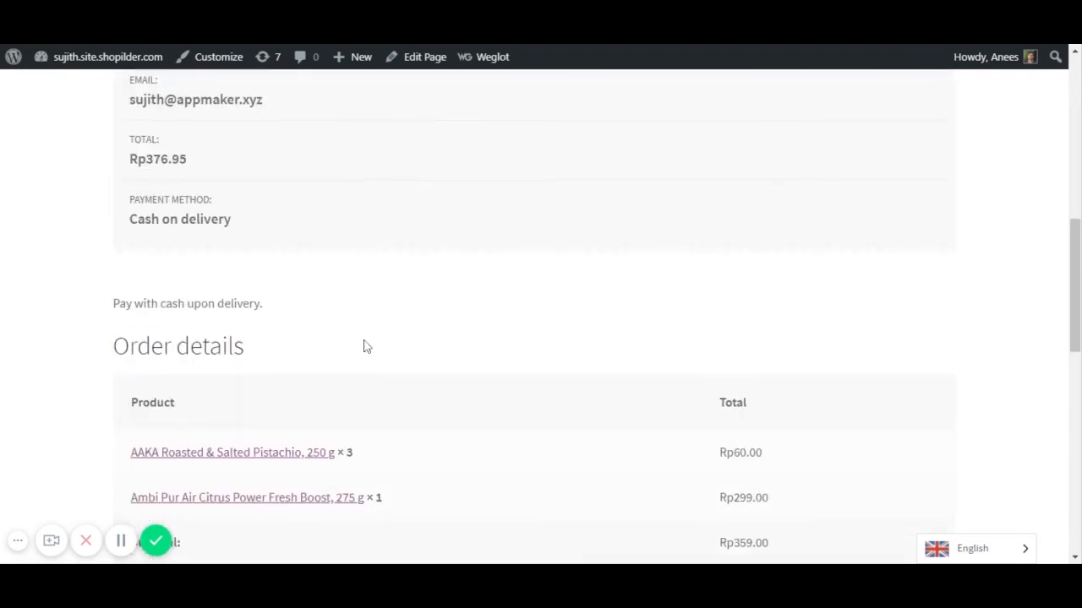
pyautogui.scroll(3, 363, 346)
pyautogui.scroll(4, 363, 345)
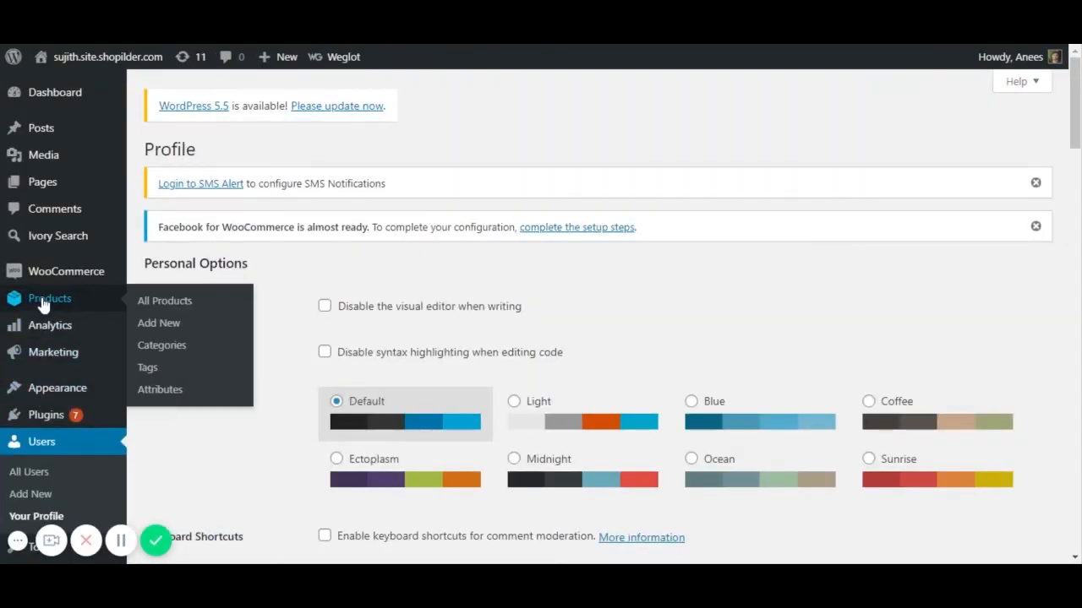
# - Open the Jul 14, Rp984.90 order #2140 from WooCommerce Orders and check its AfterShip tracking panel
pyautogui.moveTo(52, 278)
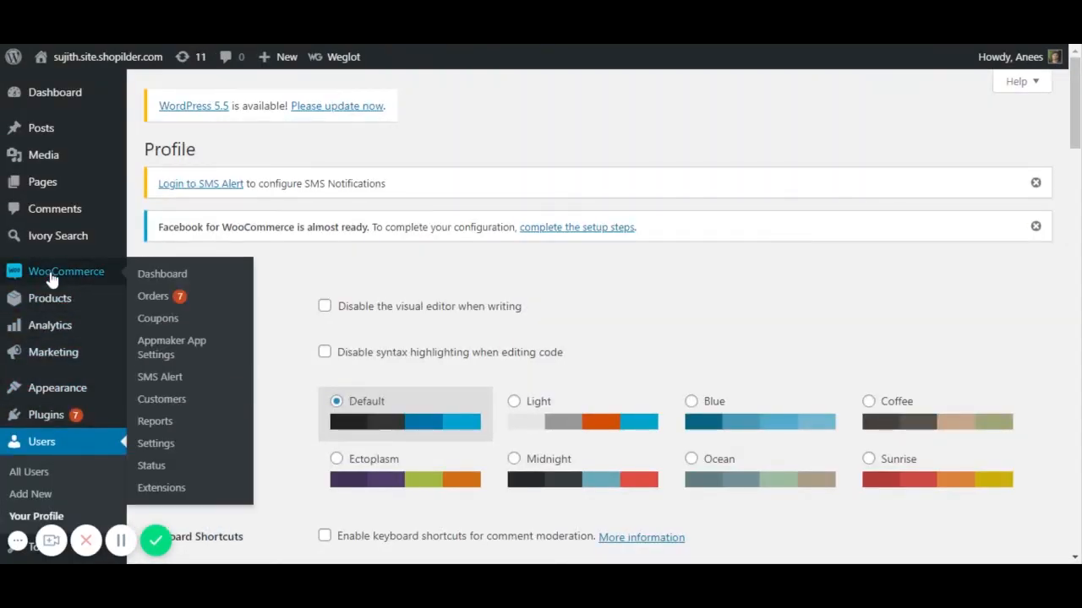
pyautogui.click(152, 303)
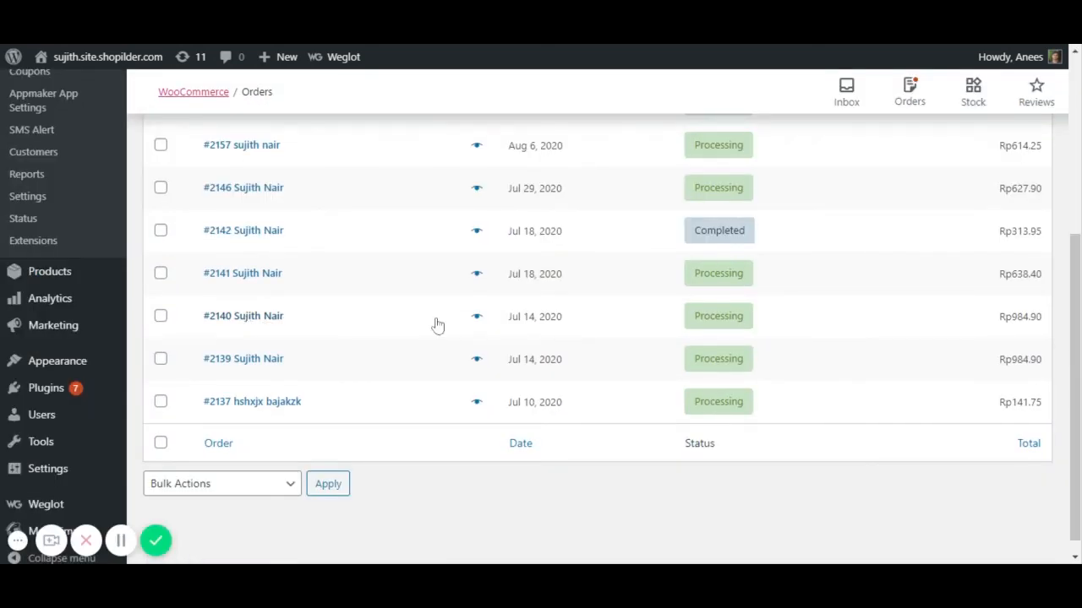
pyautogui.click(644, 315)
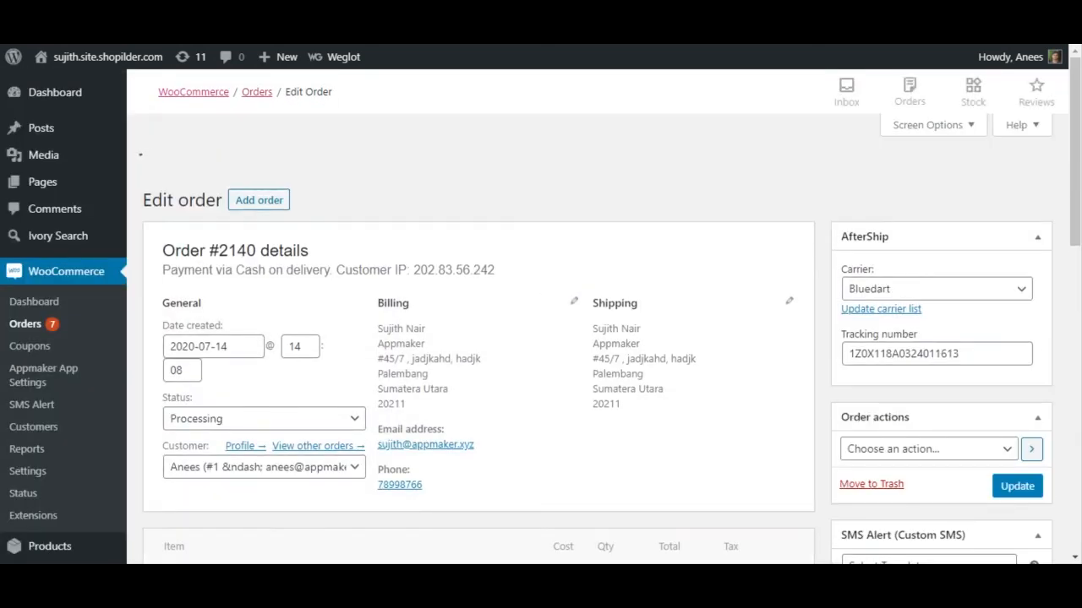
pyautogui.scroll(-1, 302, 326)
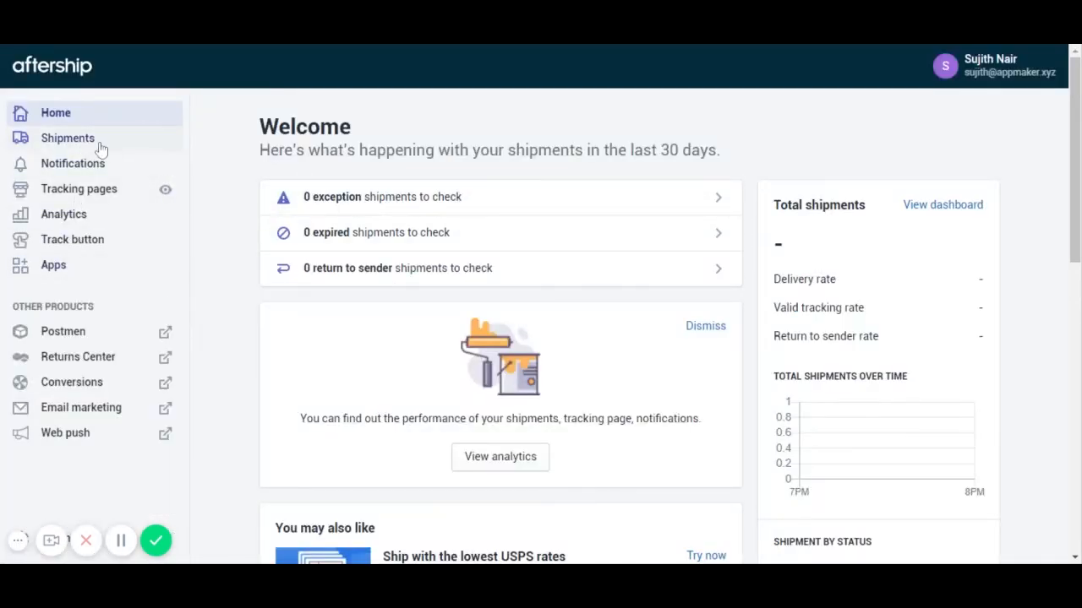
pyautogui.click(70, 145)
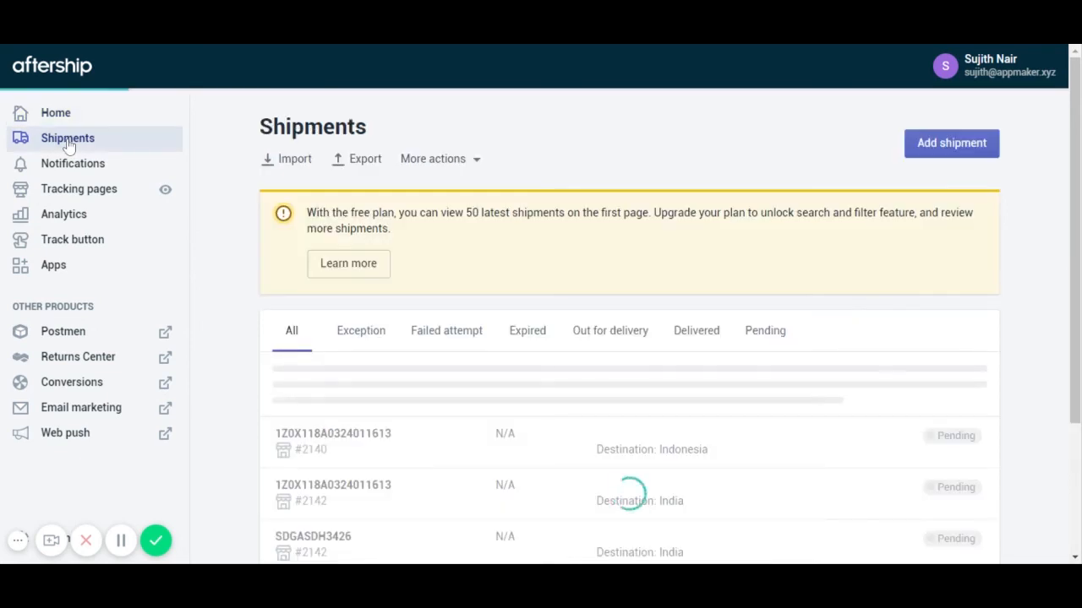
pyautogui.scroll(-2, 526, 271)
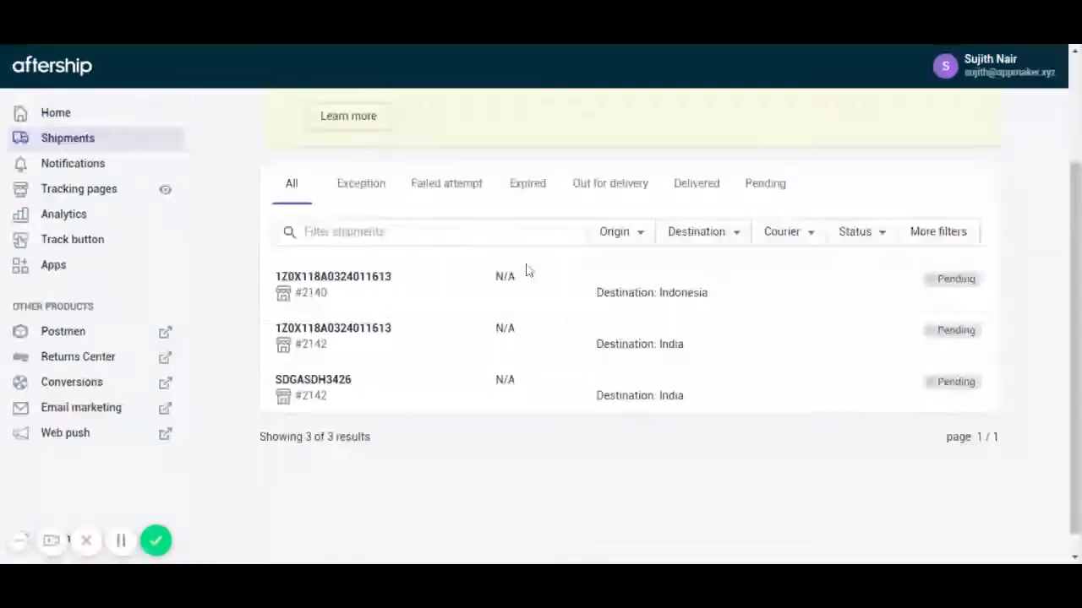
pyautogui.click(359, 261)
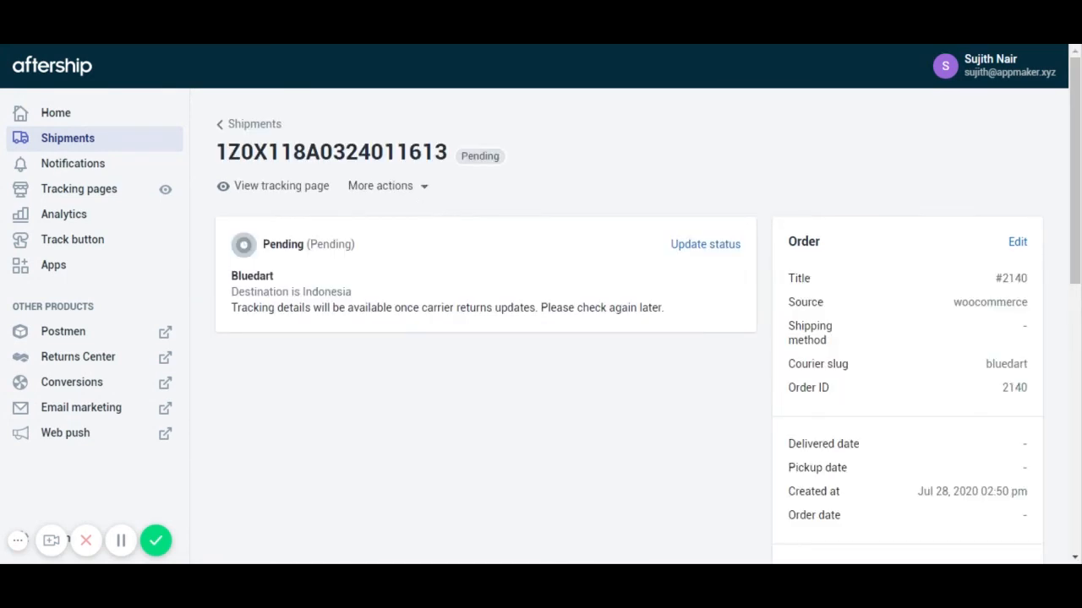
pyautogui.moveTo(447, 152); pyautogui.dragTo(216, 157)
pyautogui.hotkey('ctrl', 'c')
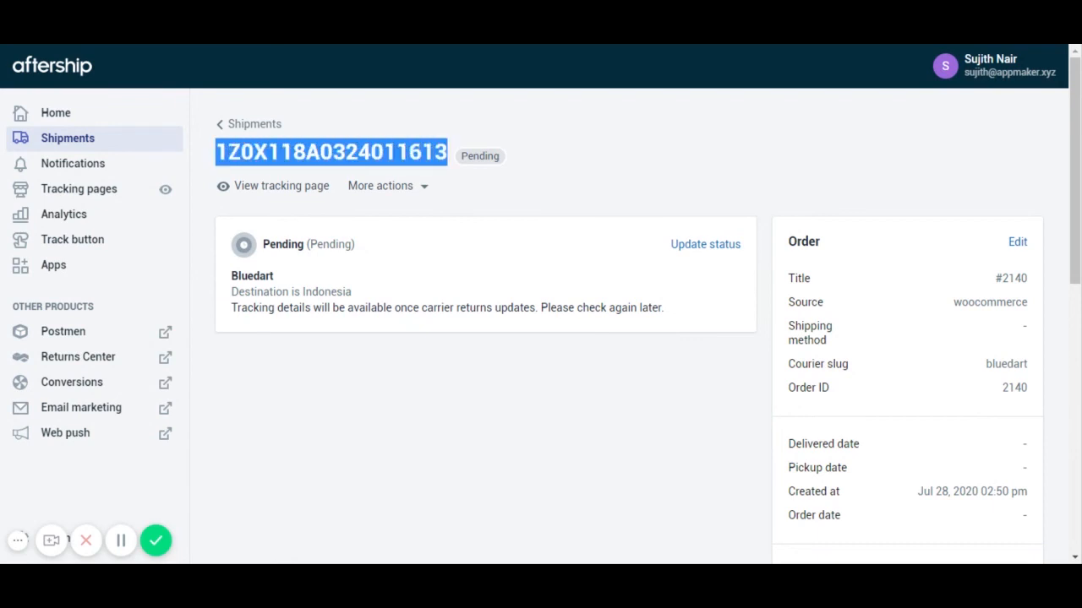
# - Paste the copied tracking number into order #2140's AfterShip tracking field and update the order
pyautogui.hotkey('ctrl', 'Tab')
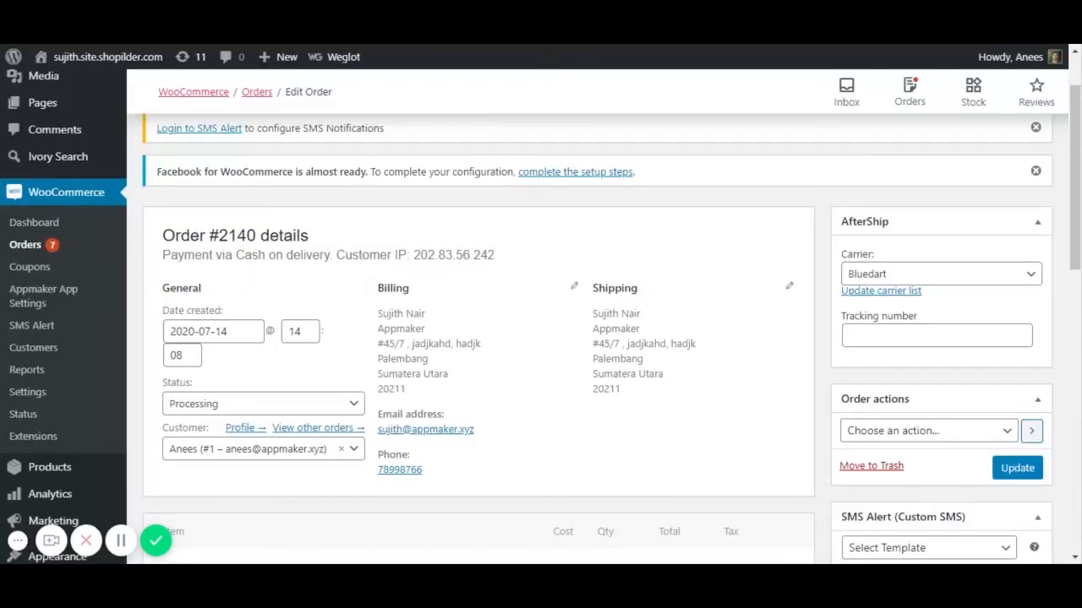
pyautogui.click(913, 335)
pyautogui.hotkey('ctrl', 'v')
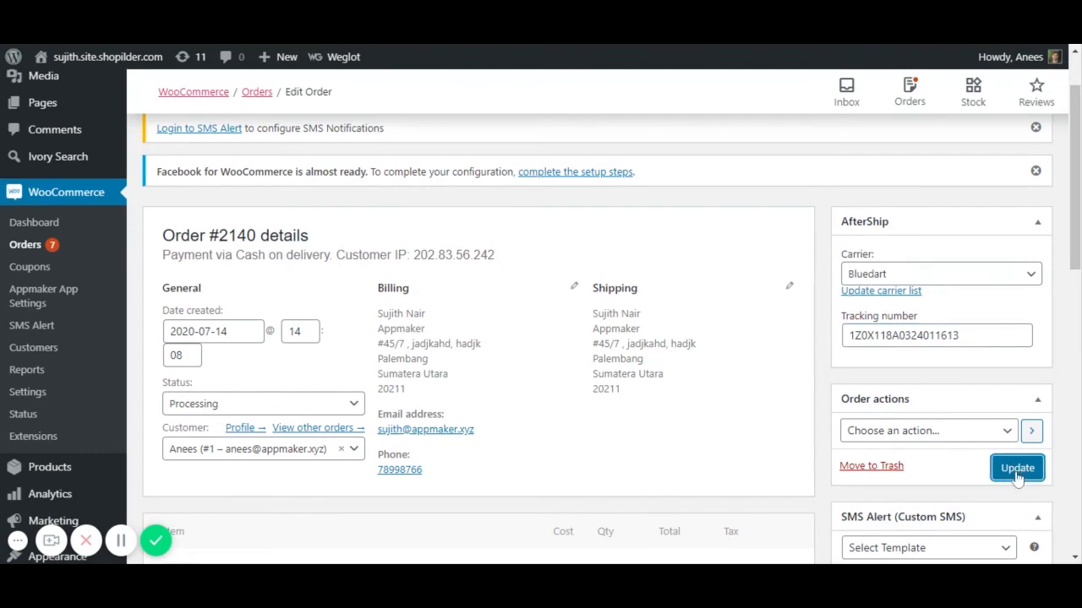
pyautogui.click(1018, 476)
pyautogui.hotkey('ctrl', 'Tab')
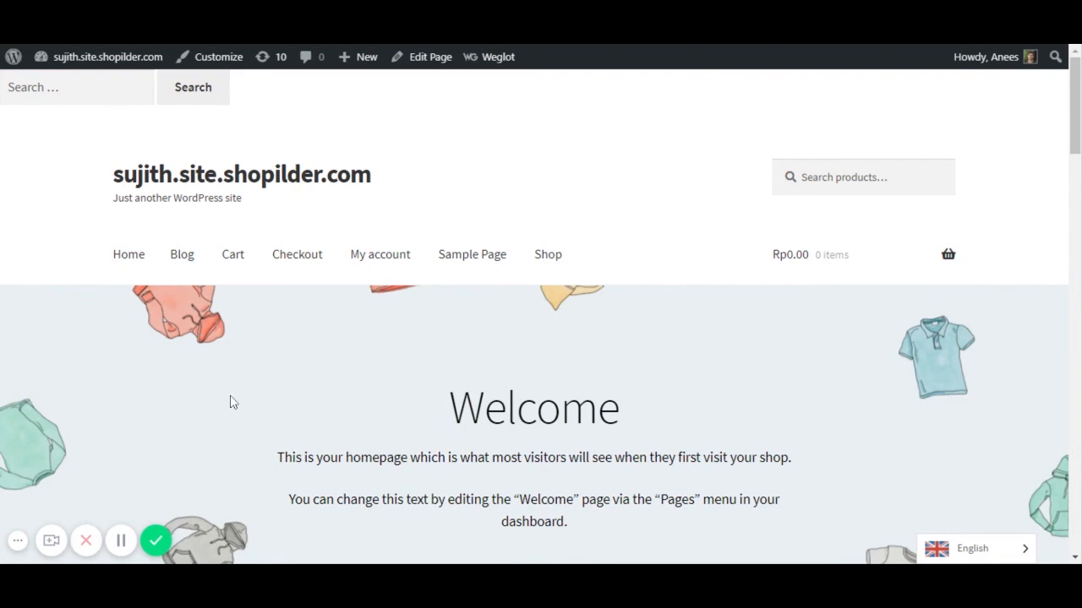
# - View order #2140 under My account > Orders to see its Bluedart tracking number and Track button
pyautogui.click(382, 265)
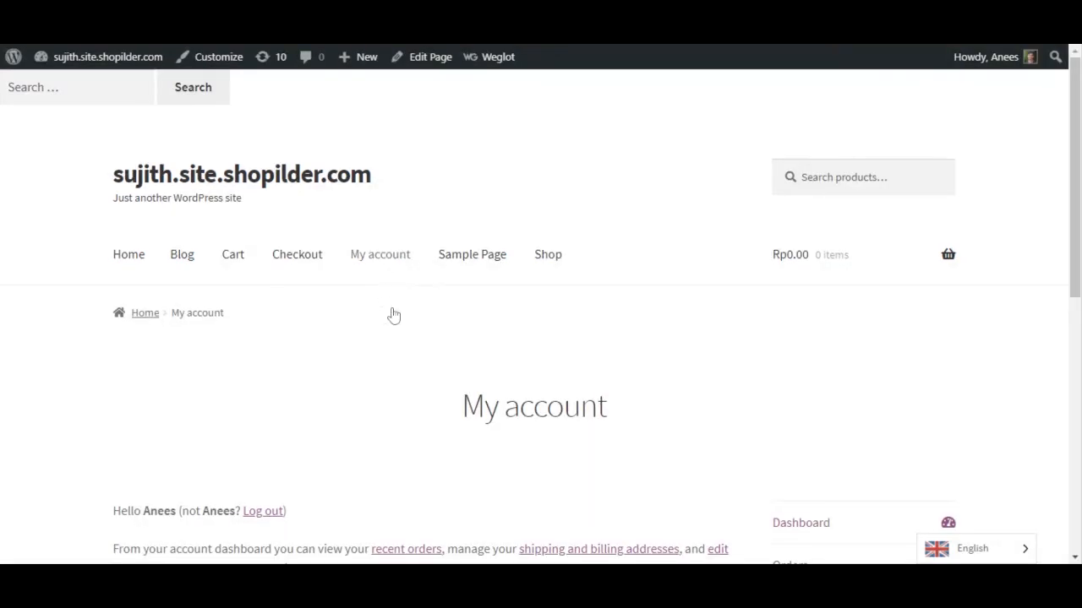
pyautogui.scroll(-3, 487, 333)
pyautogui.scroll(-2, 488, 333)
pyautogui.scroll(1, 768, 279)
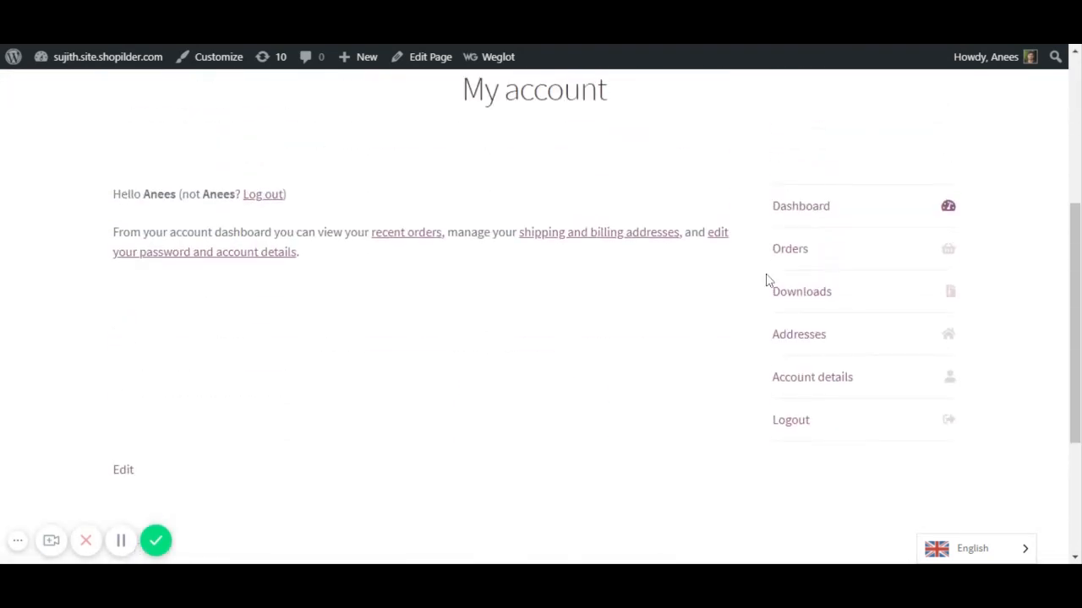
pyautogui.click(775, 254)
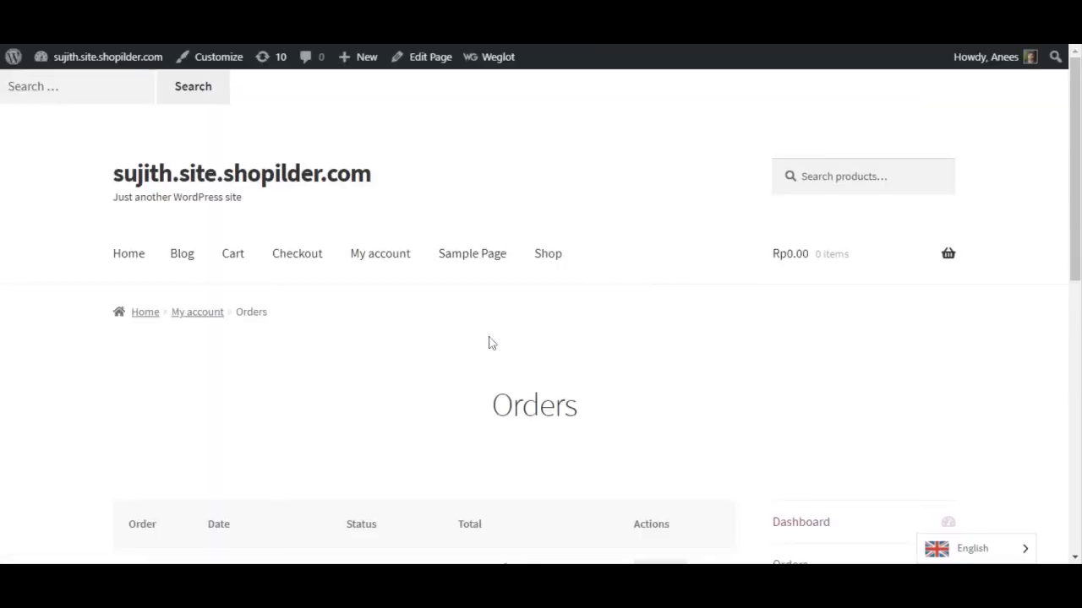
pyautogui.scroll(-4, 487, 343)
pyautogui.scroll(-1, 226, 342)
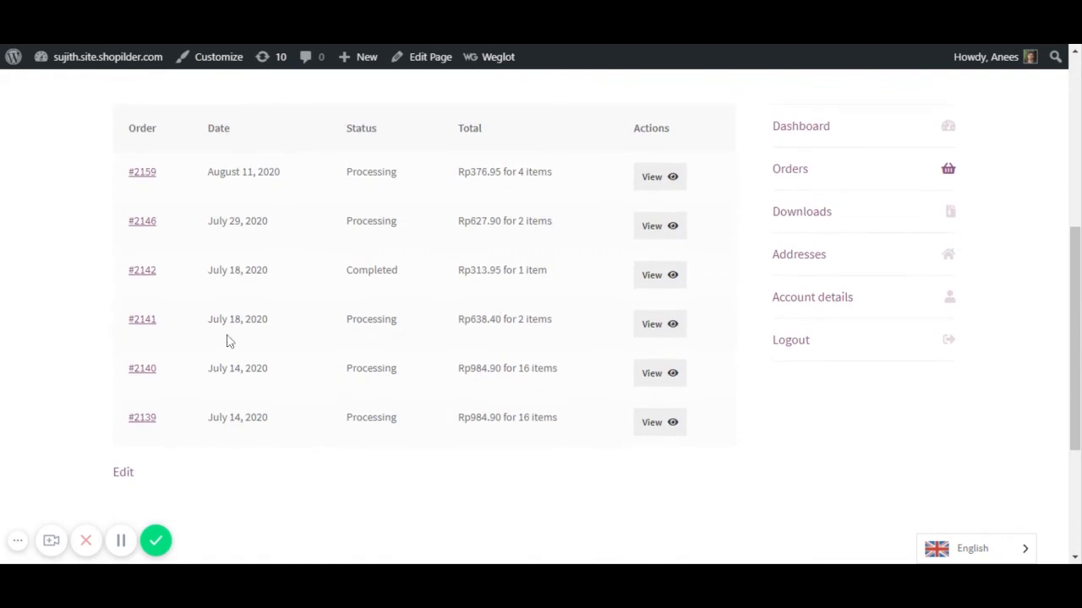
pyautogui.click(664, 373)
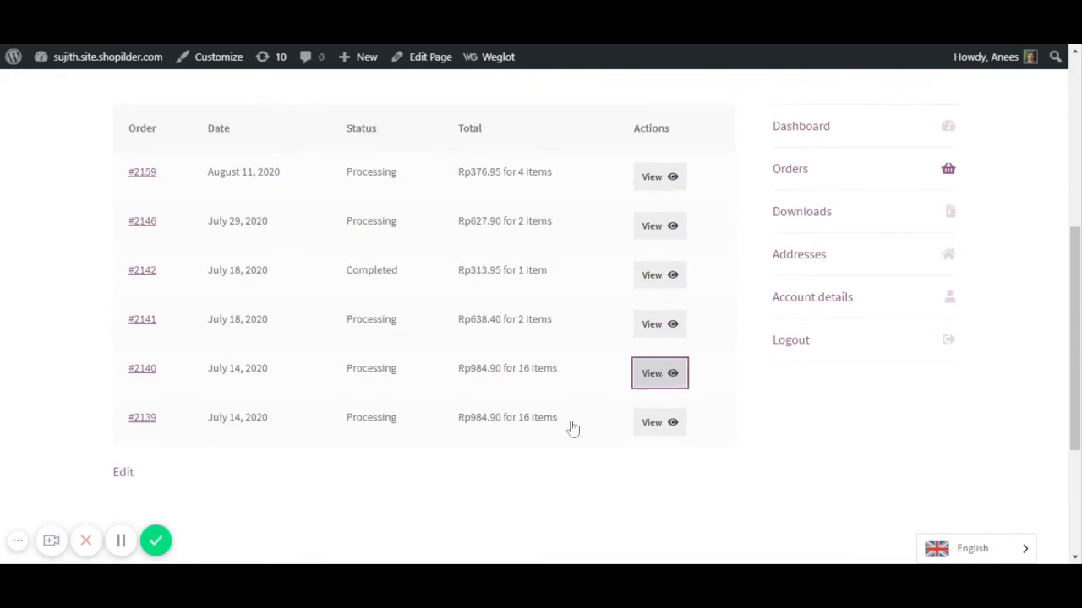
pyautogui.scroll(-3, 628, 410)
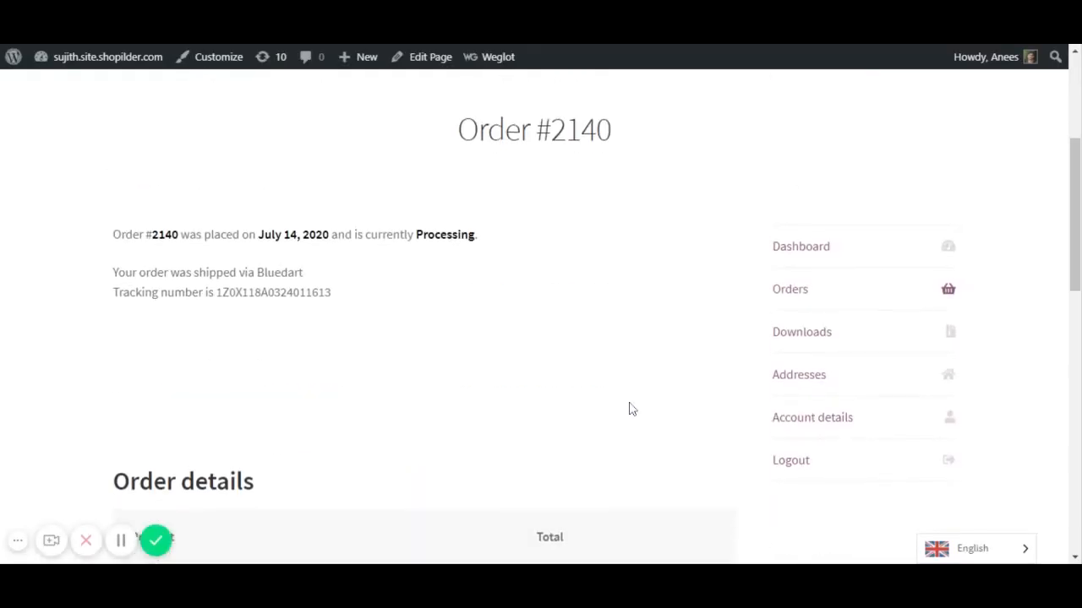
pyautogui.scroll(1, 628, 411)
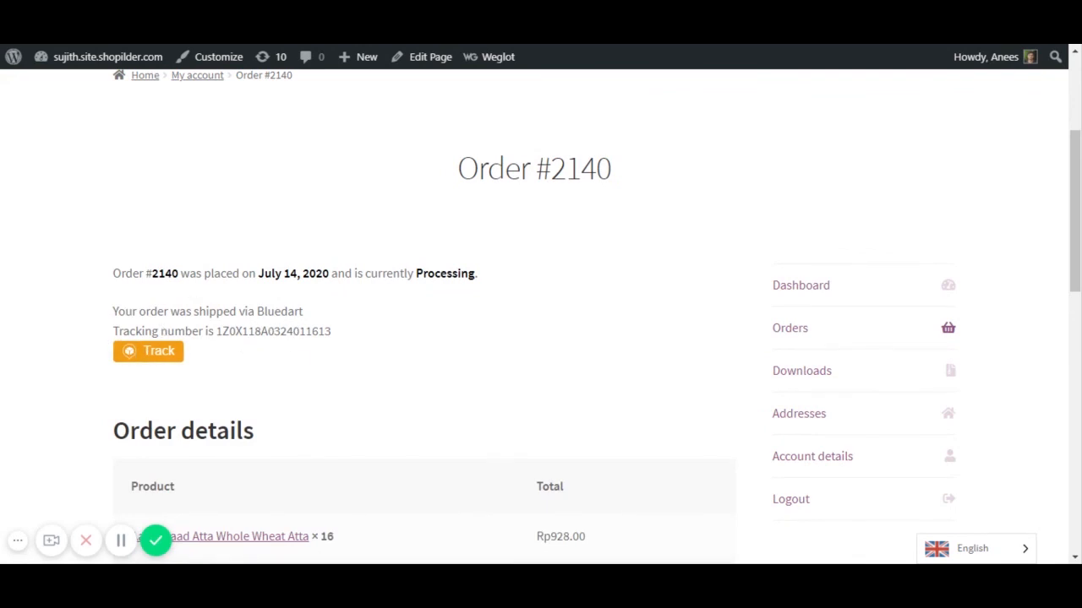
# - Track the shipment on AfterShip with the courier changed from UPS to Bluedart
pyautogui.click(160, 359)
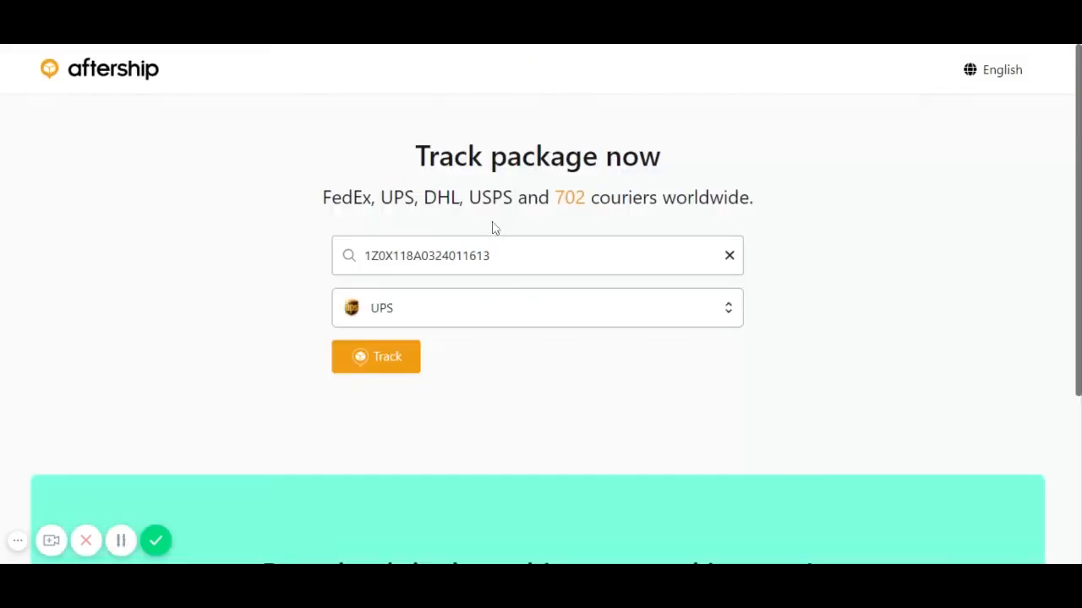
pyautogui.click(572, 314)
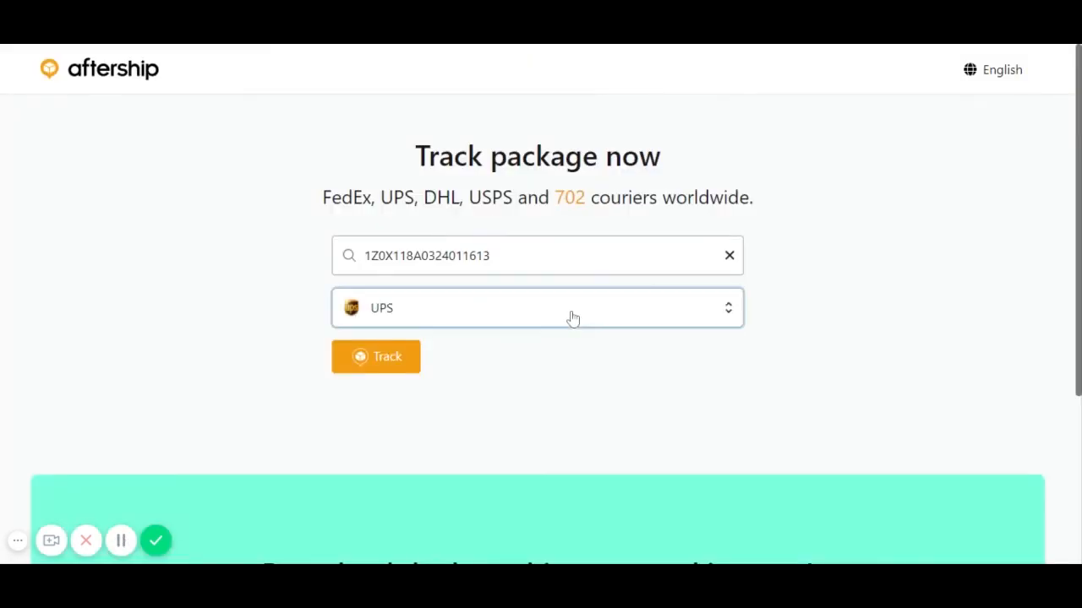
pyautogui.click(482, 365)
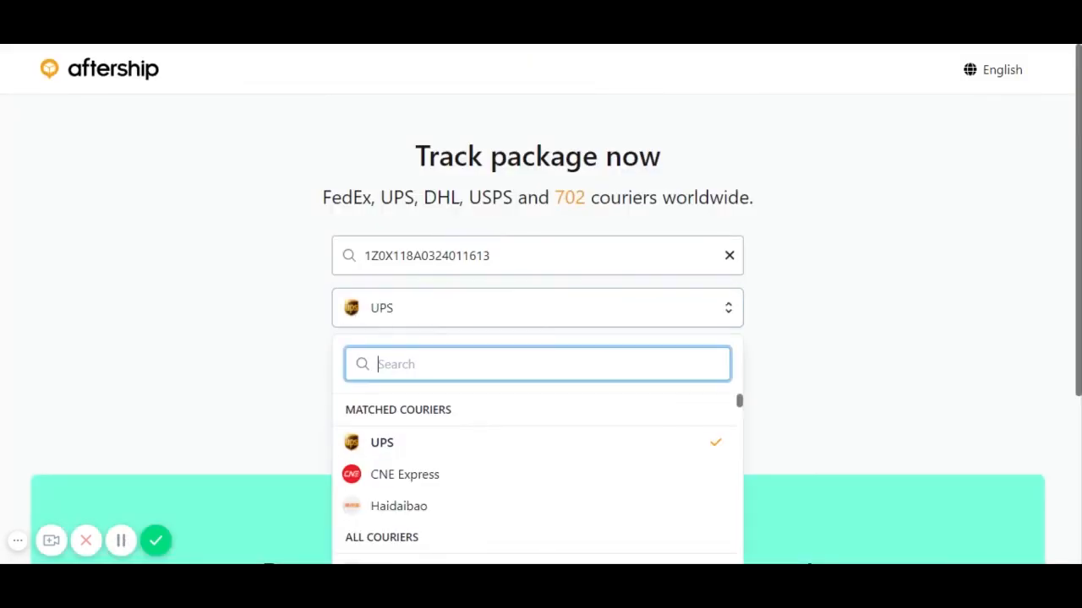
pyautogui.write('blue')
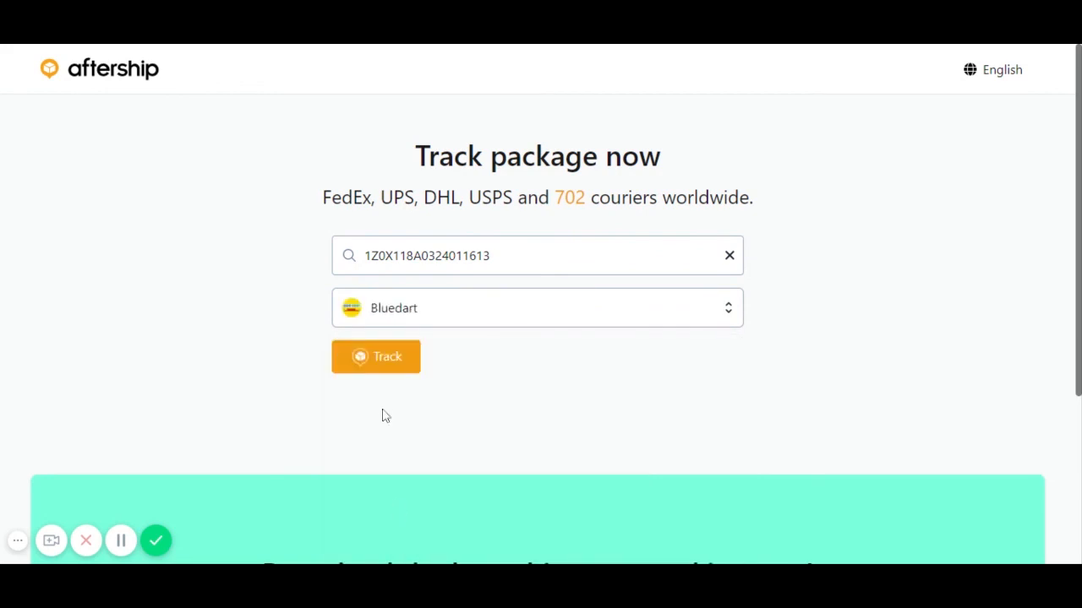
pyautogui.click(375, 361)
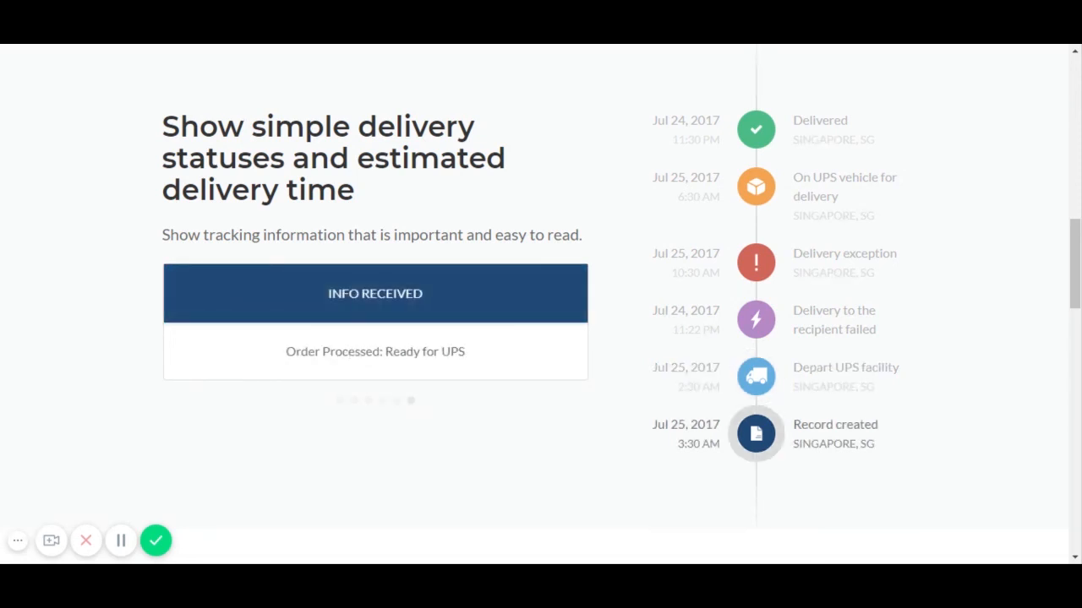
# - Scroll through AfterShip's feature overview of delivery-status timelines and destination tracking
pyautogui.scroll(-5, 550, 454)
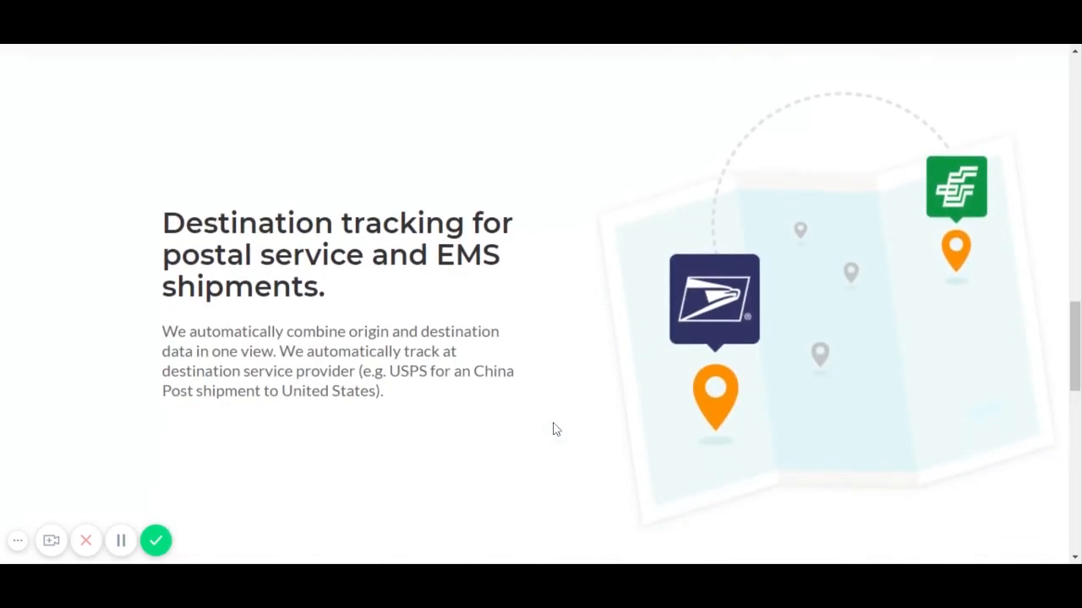
pyautogui.scroll(-10, 555, 429)
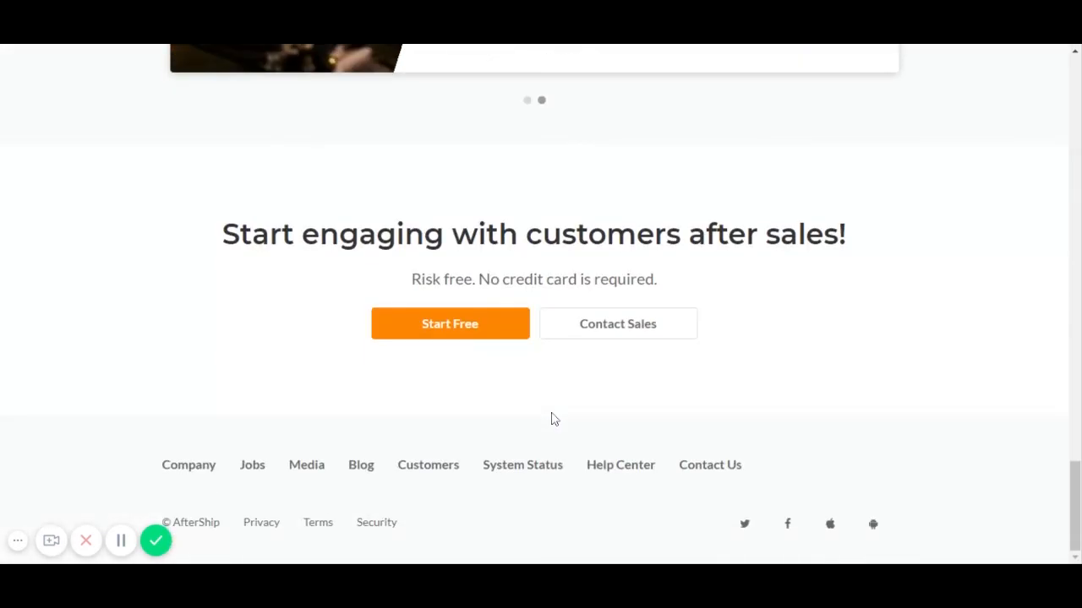
pyautogui.scroll(20, 554, 420)
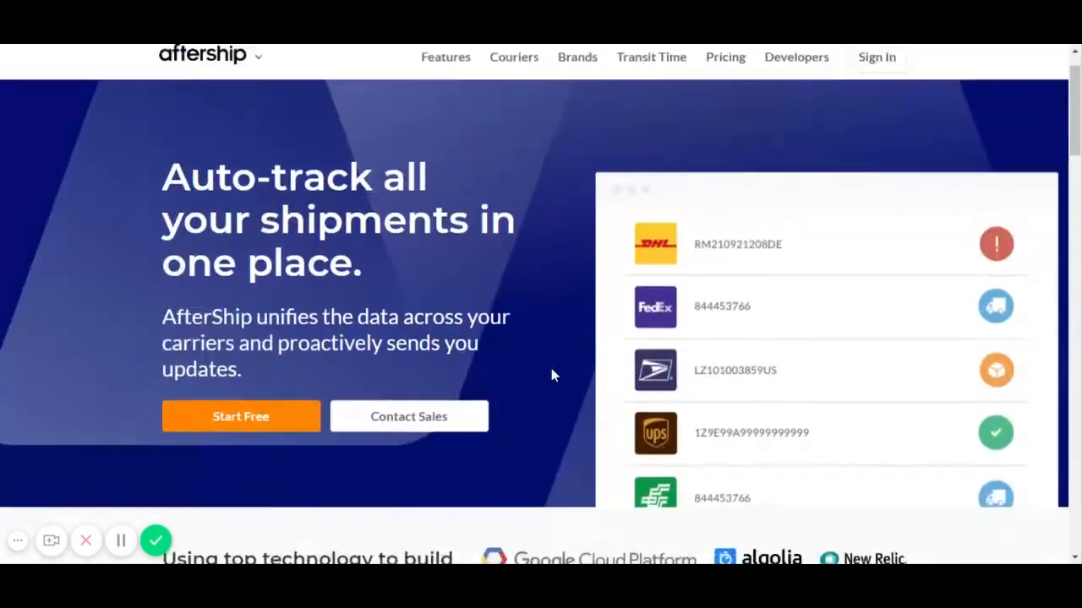
pyautogui.scroll(-5, 552, 374)
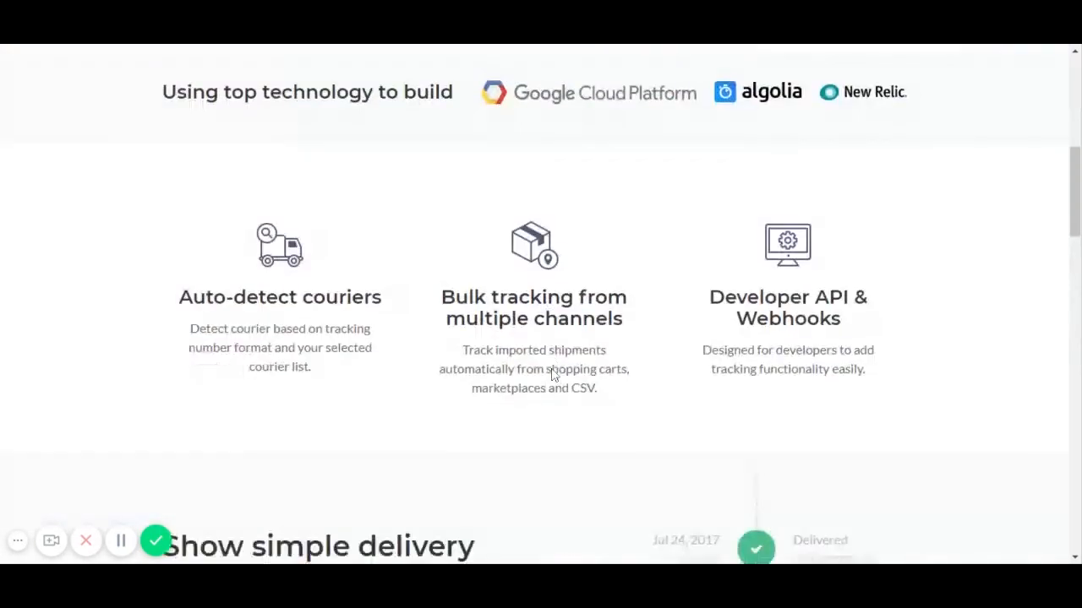
pyautogui.scroll(-5, 553, 374)
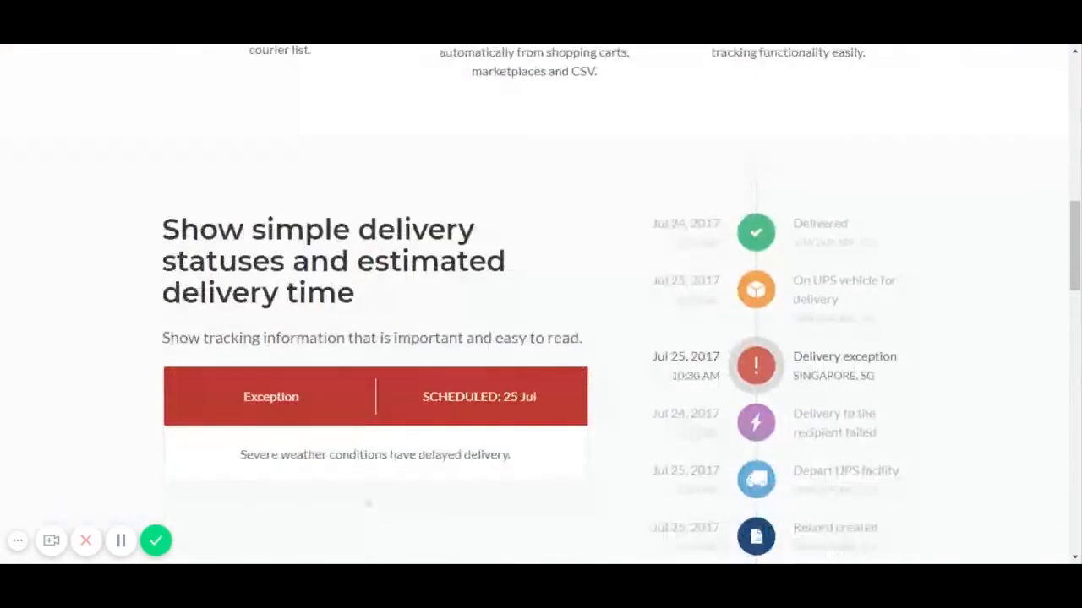